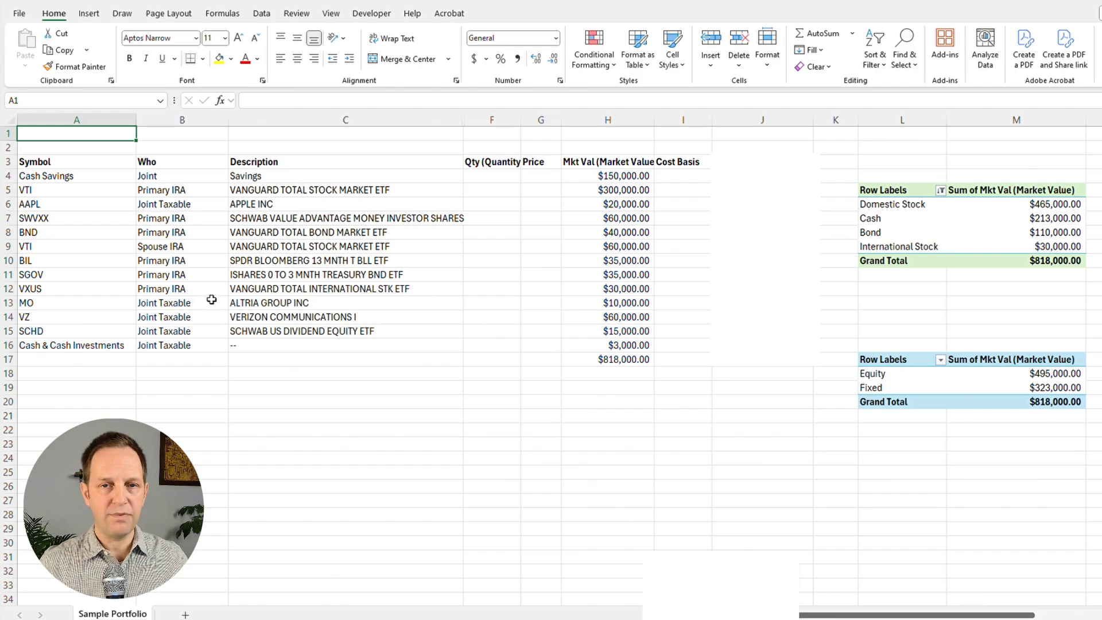
Step: Review the portfolio's Who, Description, Classification, Sub Class and market value columns for each holding
{"action": "left_click", "coordinate": [150, 163]}
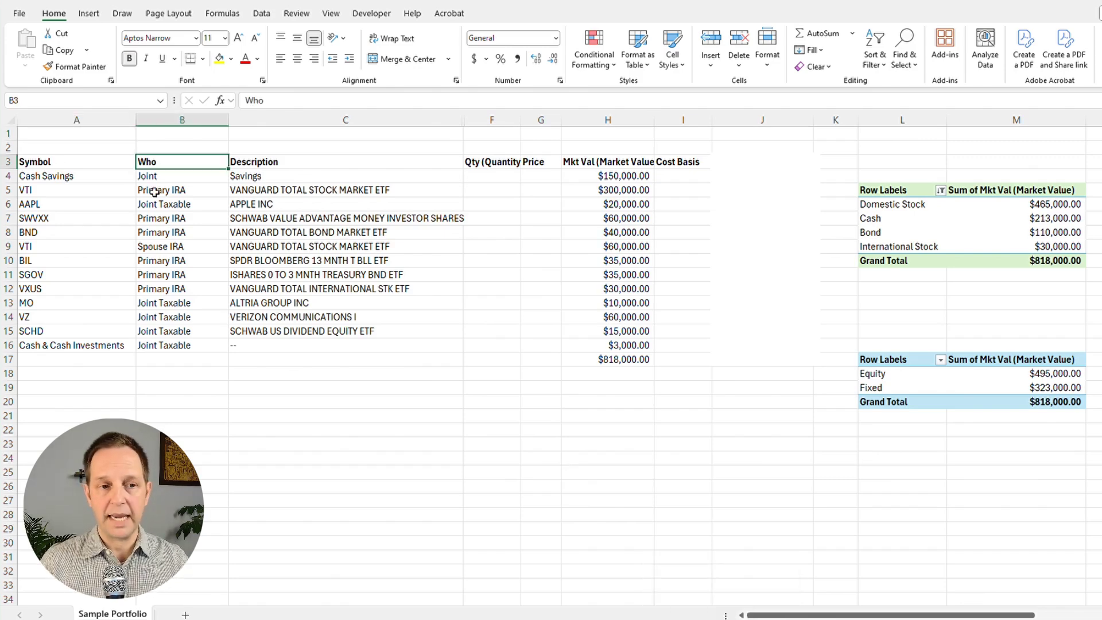
{"action": "left_click", "coordinate": [155, 218]}
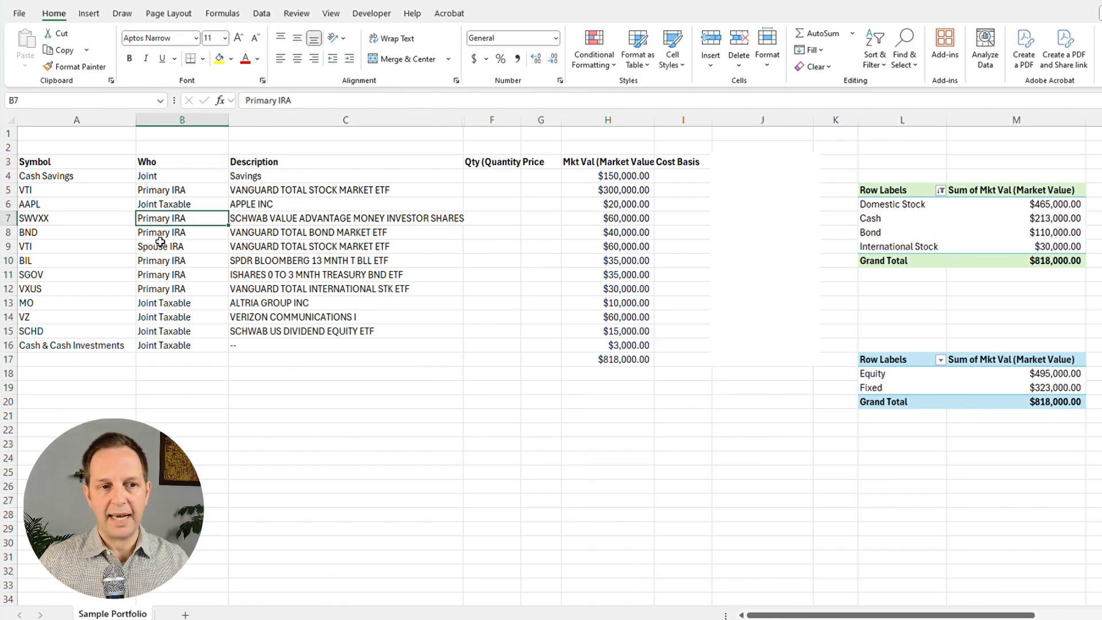
{"action": "left_click", "coordinate": [156, 253]}
{"action": "left_click", "coordinate": [159, 175]}
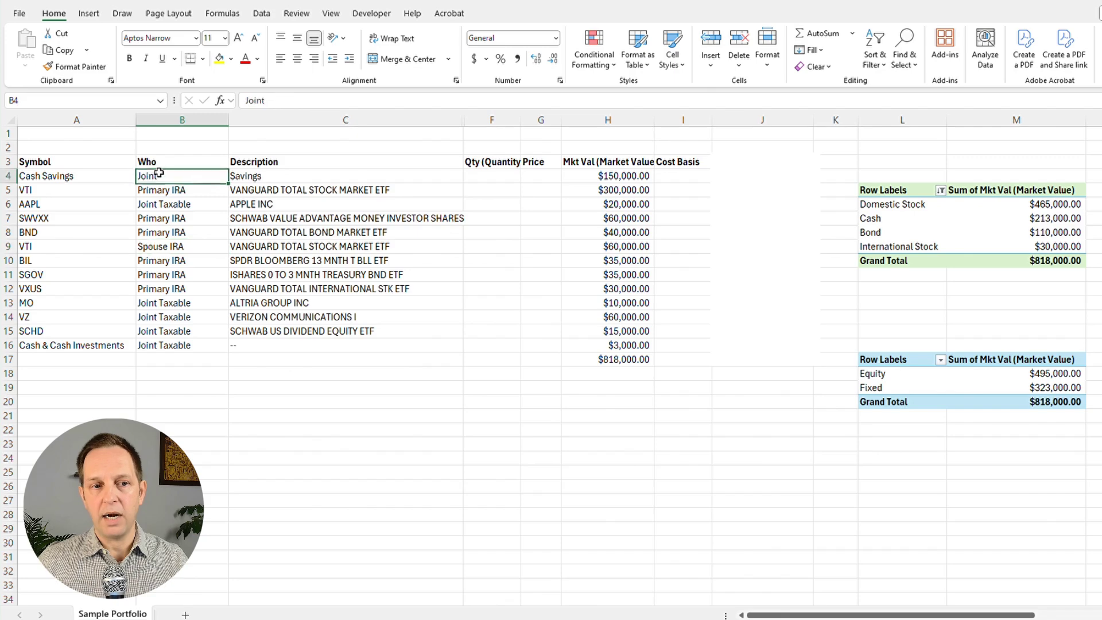
{"action": "left_click", "coordinate": [253, 177]}
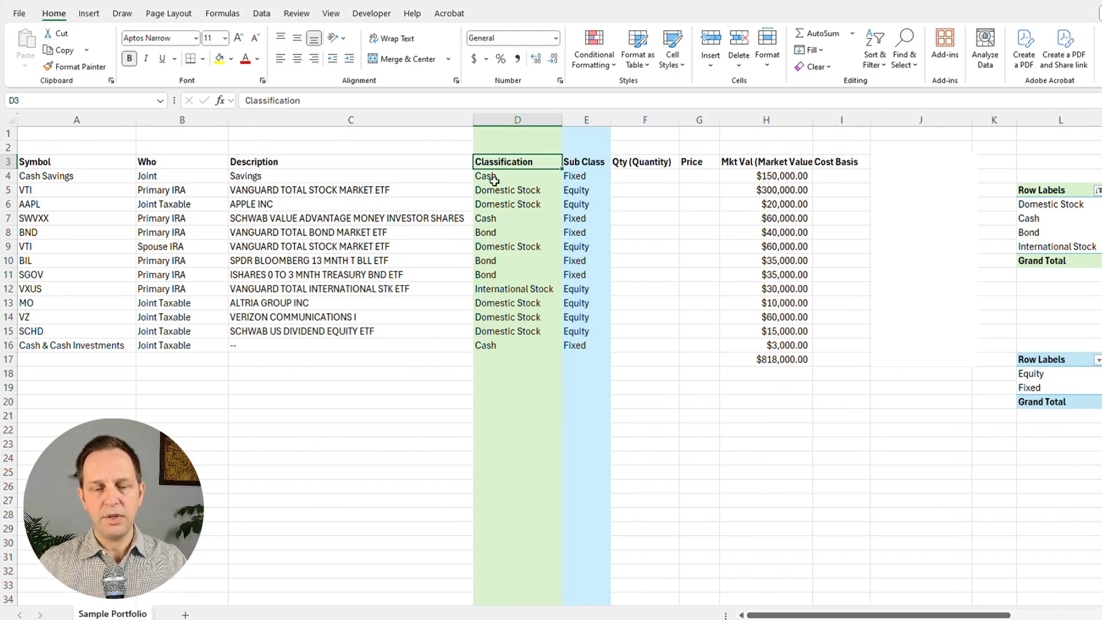
{"action": "left_click", "coordinate": [591, 166]}
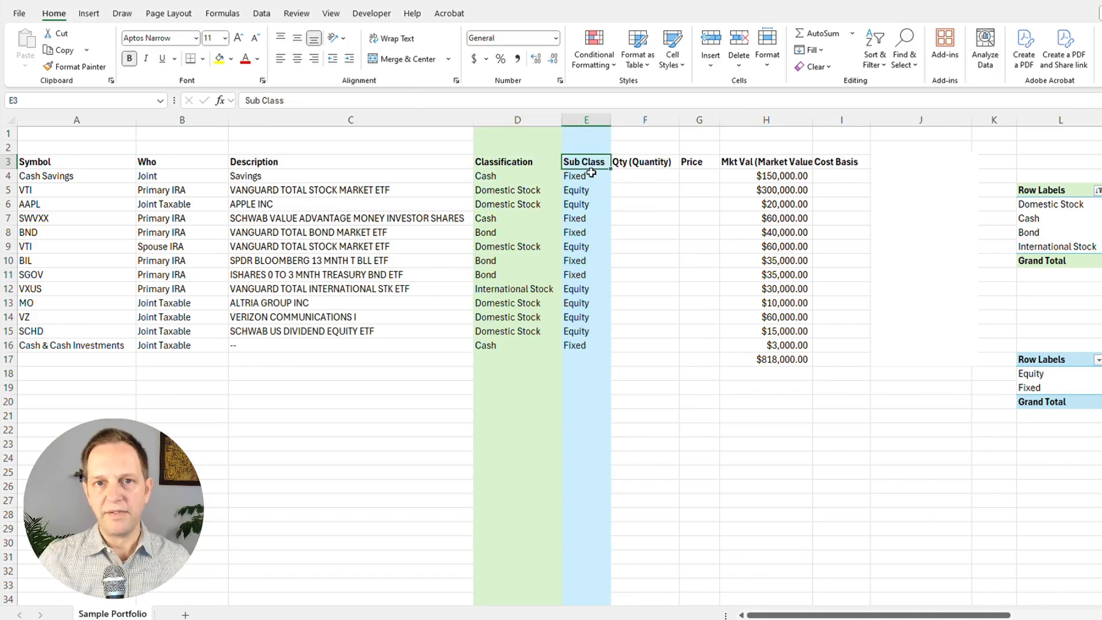
{"action": "left_click", "coordinate": [590, 175]}
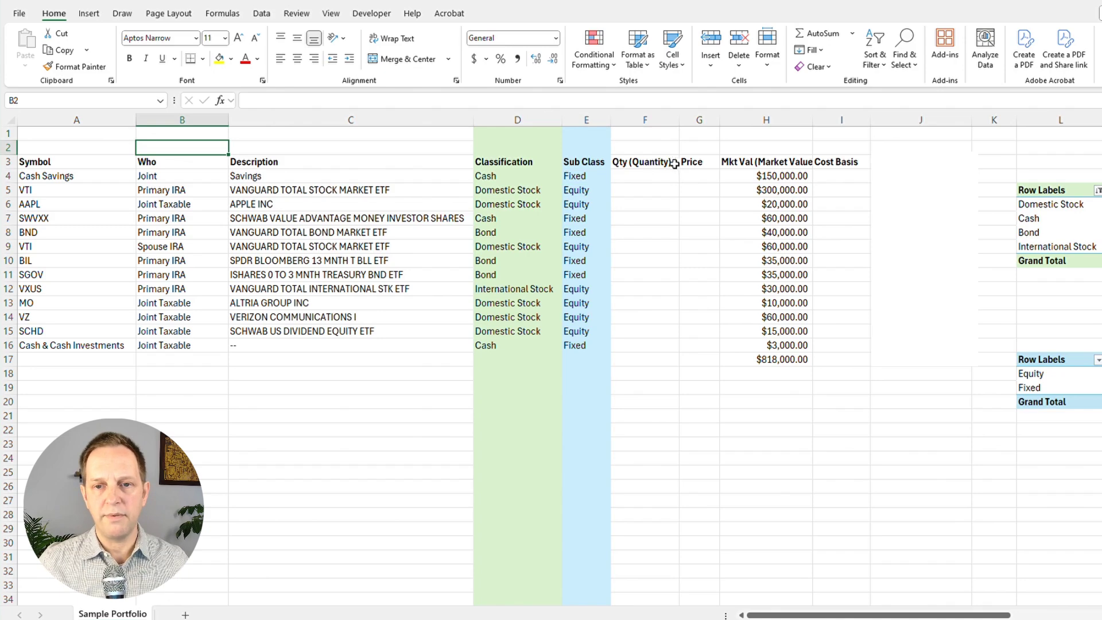
{"action": "left_click_drag", "start_coordinate": [769, 176], "coordinate": [765, 350]}
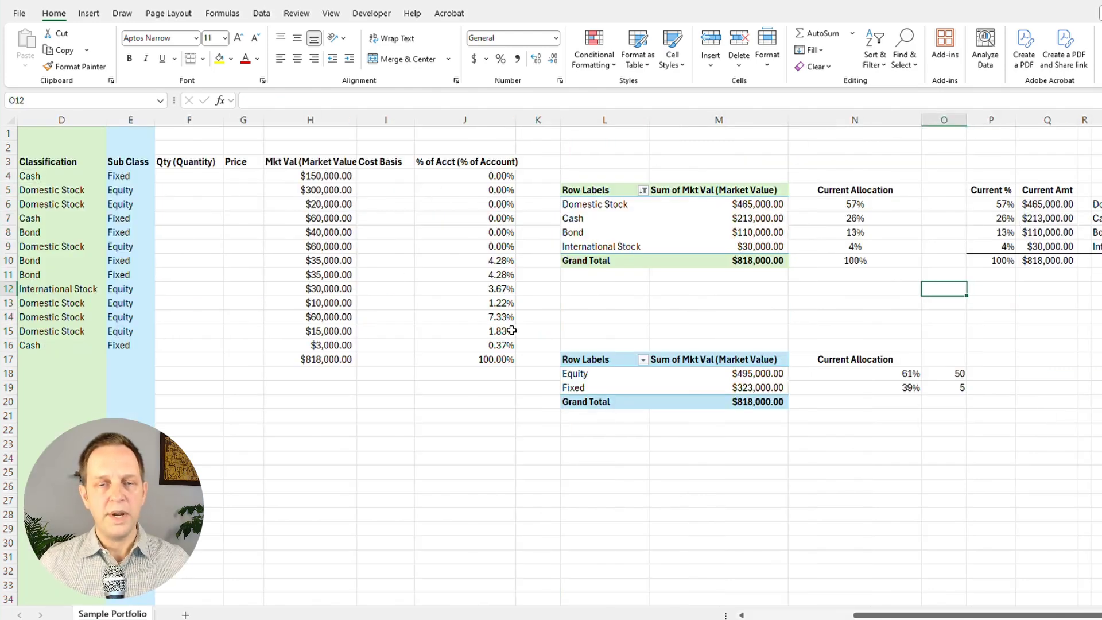
{"action": "left_click", "coordinate": [62, 287]}
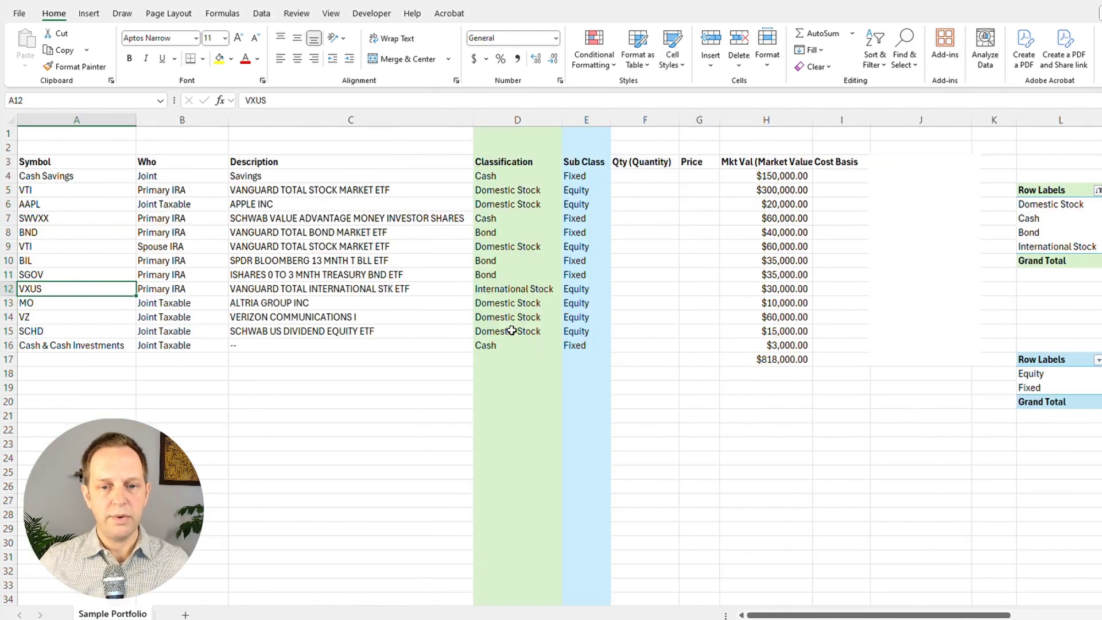
Step: Create a PivotTable on a new worksheet from Sample Portfolio A3:J16, with Classification as rows and summed Mkt Val (Market Value) as values
{"action": "left_click_drag", "start_coordinate": [98, 166], "coordinate": [969, 347]}
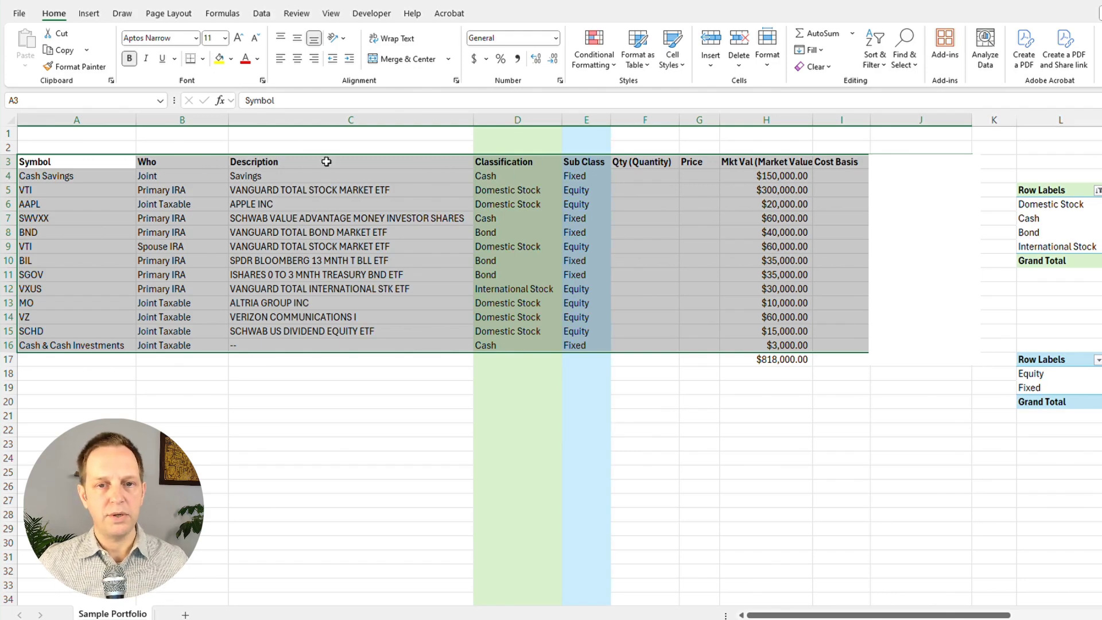
{"action": "left_click", "coordinate": [89, 13]}
{"action": "left_click", "coordinate": [30, 43]}
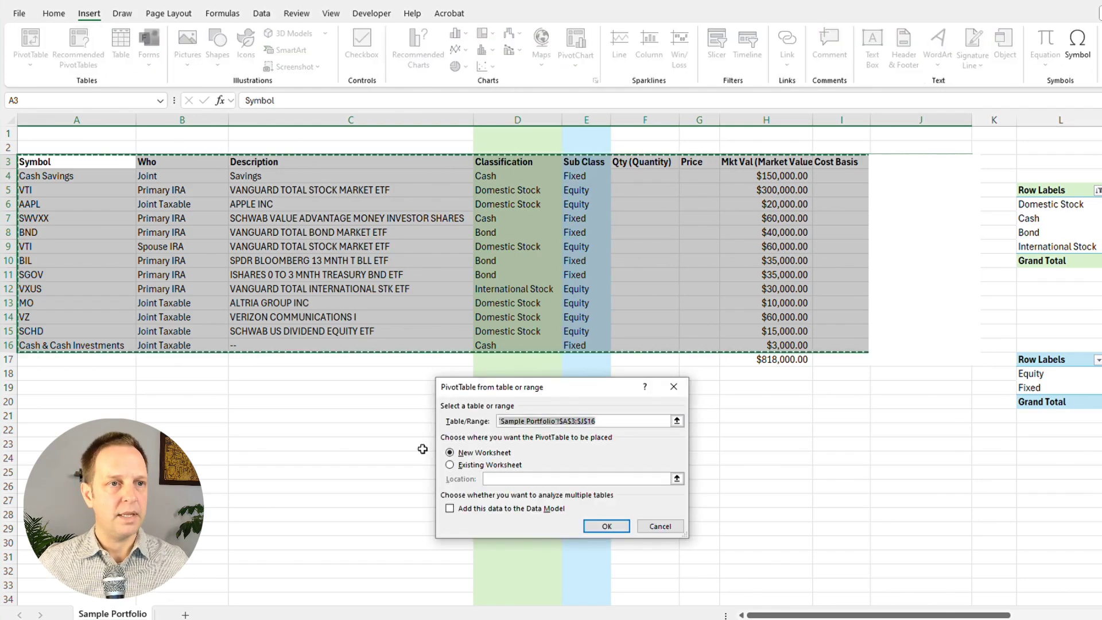
{"action": "left_click", "coordinate": [610, 525]}
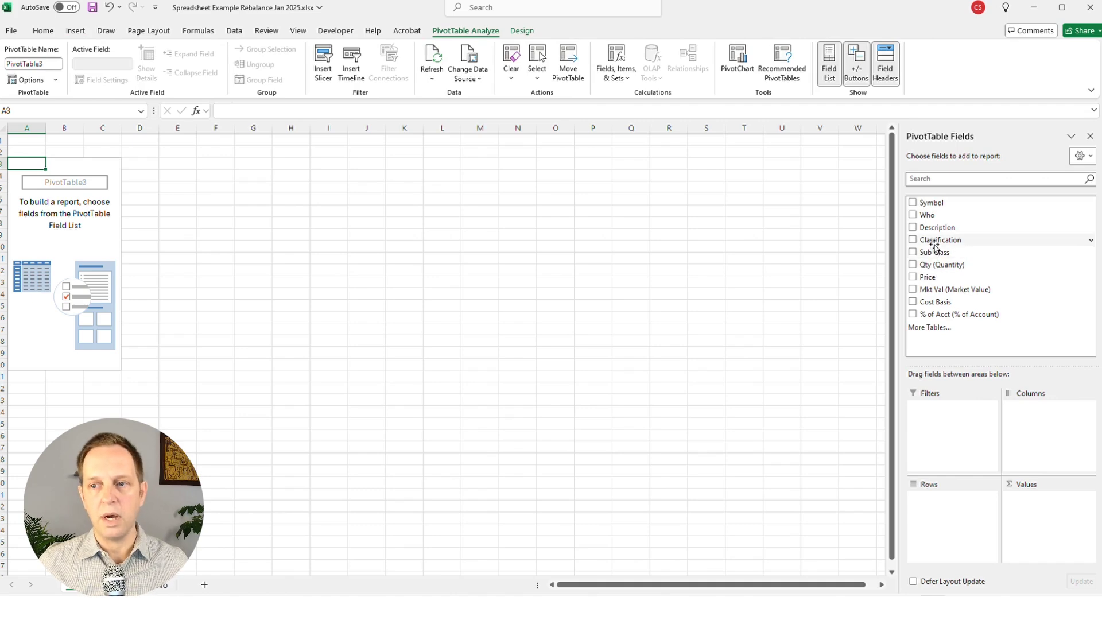
{"action": "left_click_drag", "start_coordinate": [935, 248], "coordinate": [944, 507]}
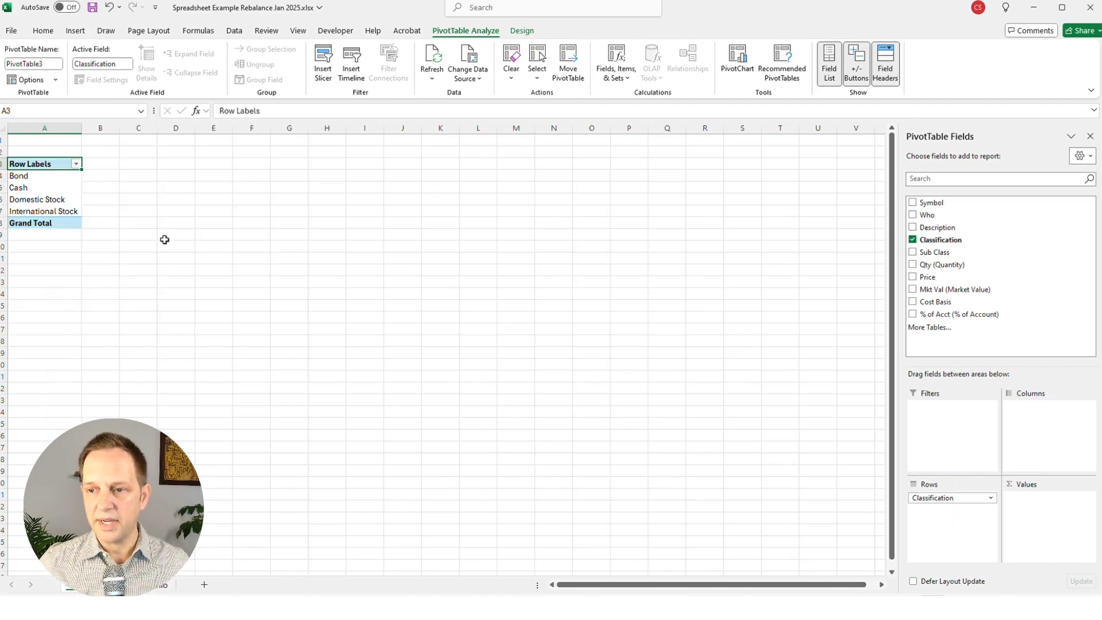
{"action": "left_click_drag", "start_coordinate": [941, 289], "coordinate": [1051, 507]}
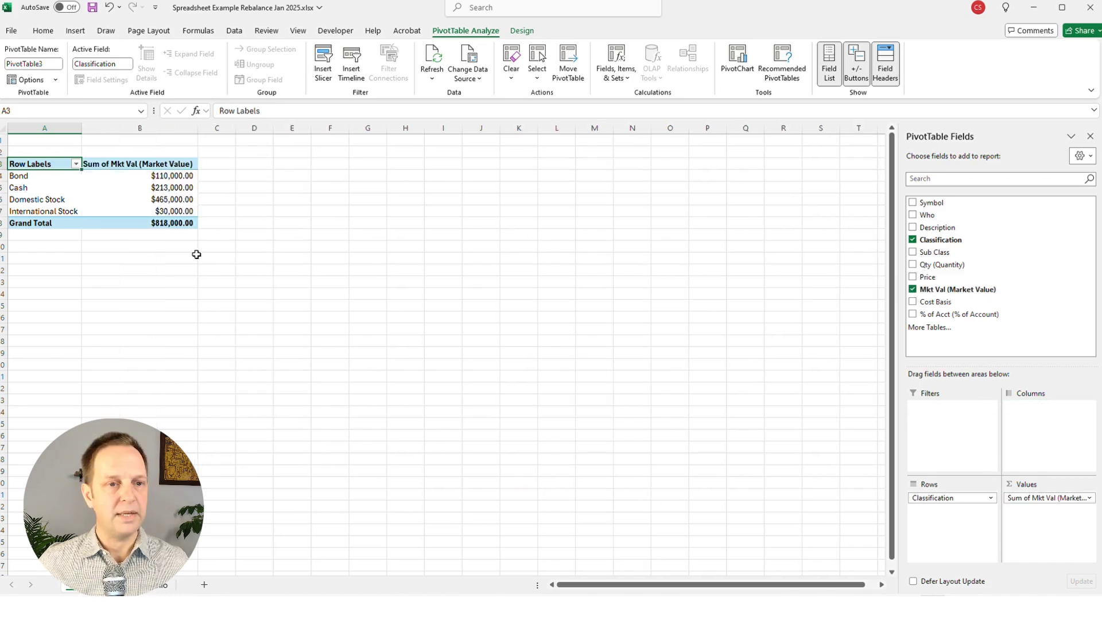
Step: Calculate the Bond share of the grand total in C4 with =B4/B8 and format it as a percentage
{"action": "left_click", "coordinate": [224, 177]}
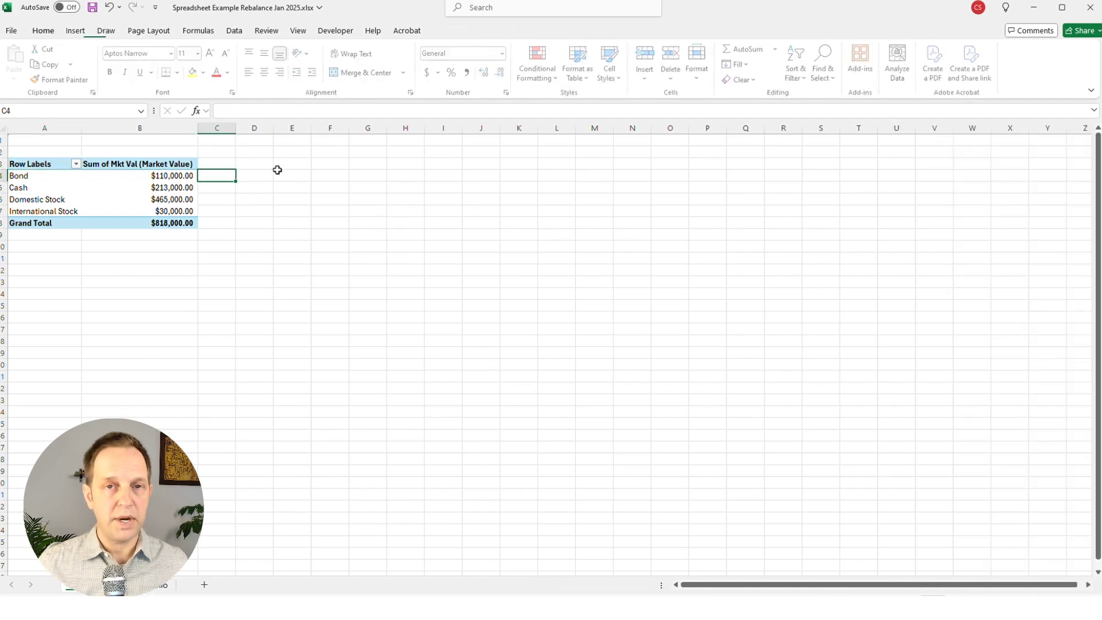
{"action": "type", "text": "="}
{"action": "key", "text": "Left"}
{"action": "type", "text": "b"}
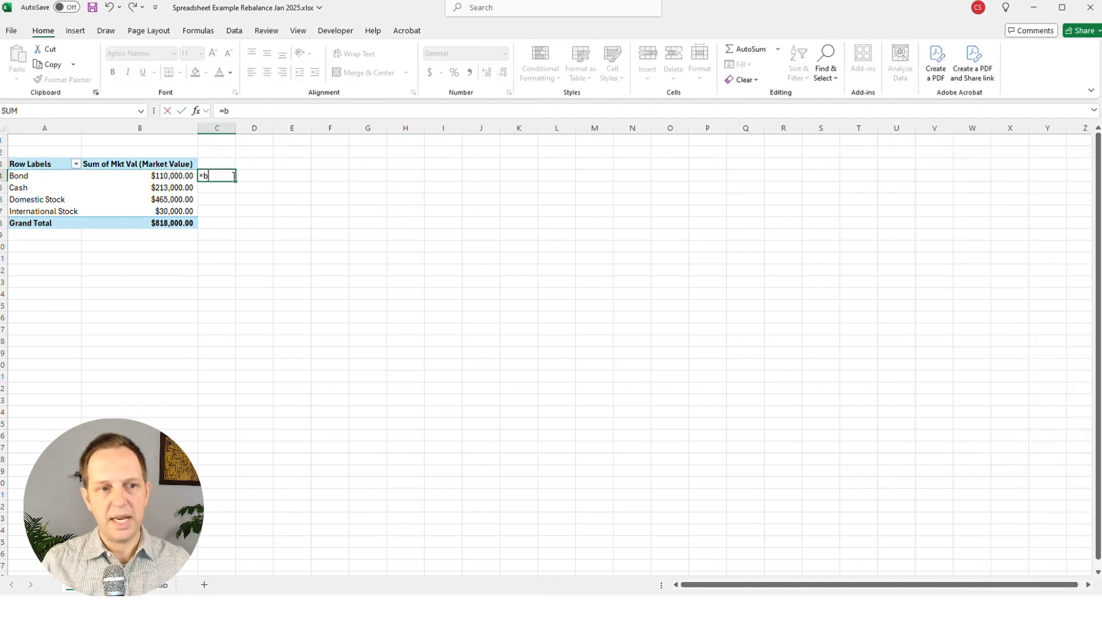
{"action": "type", "text": "4/"}
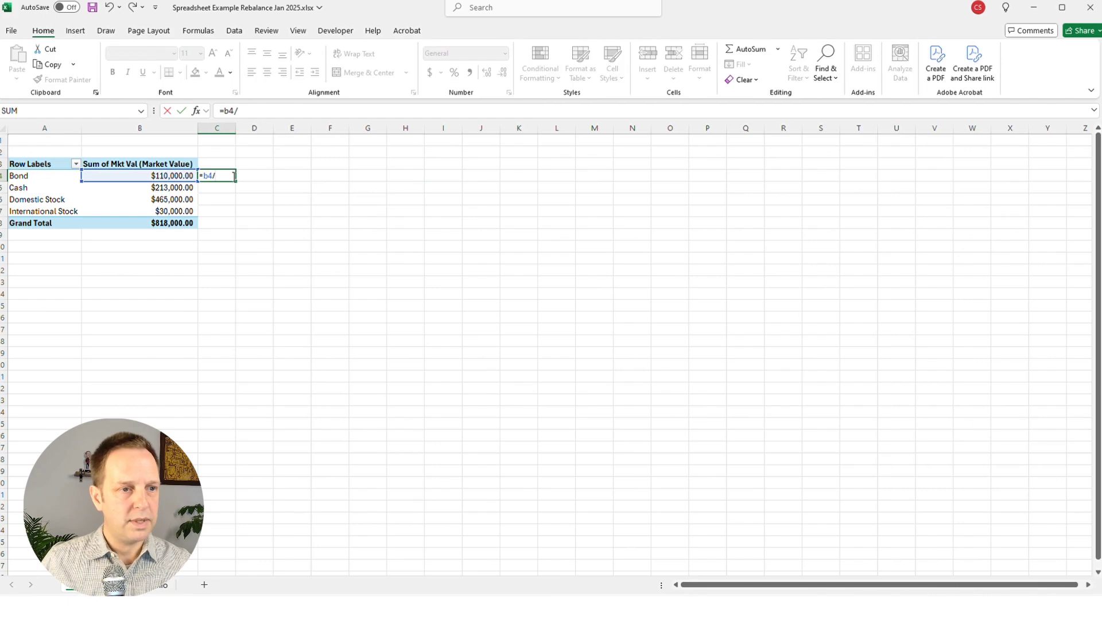
{"action": "type", "text": "b8"}
{"action": "key", "text": "Return"}
{"action": "left_click", "coordinate": [231, 176]}
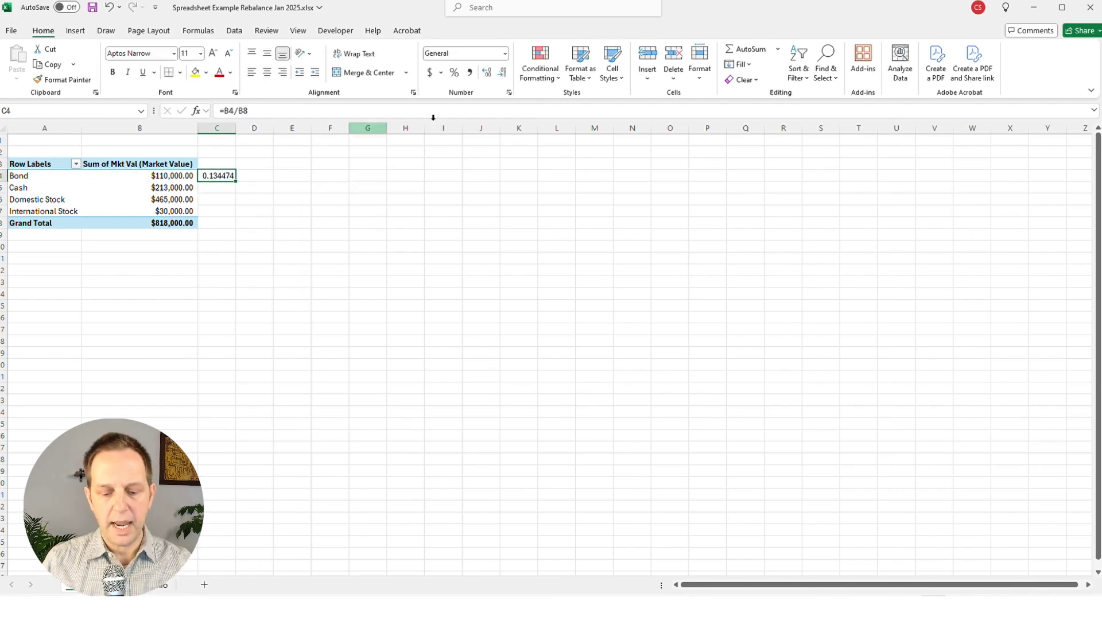
{"action": "key", "text": "ctrl+shift+5"}
{"action": "left_click", "coordinate": [250, 105]}
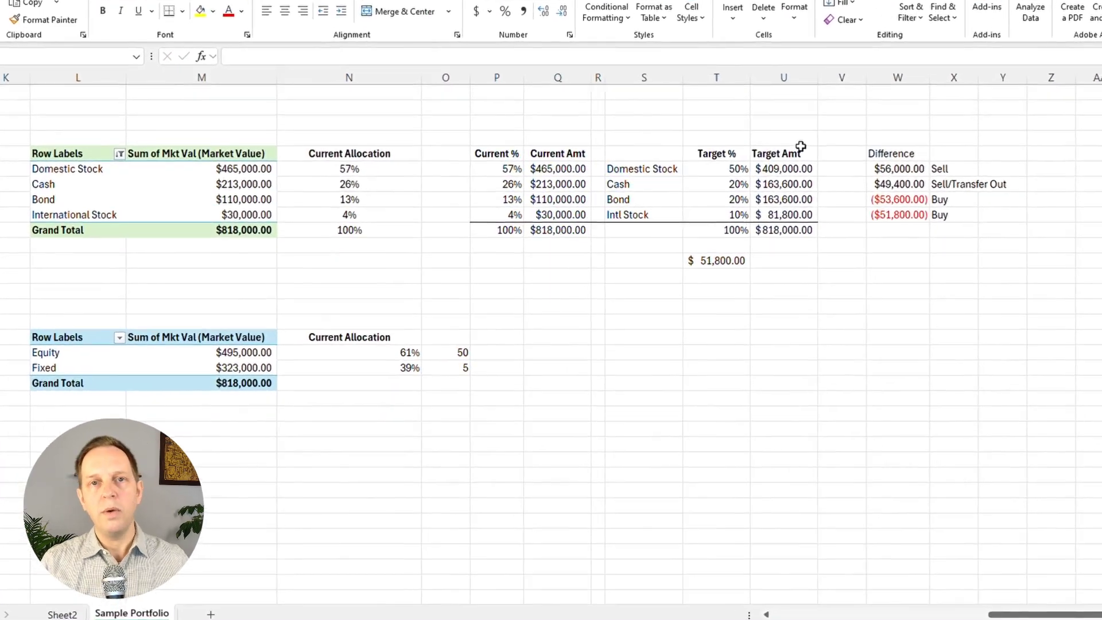
Step: On the Sample Portfolio sheet, review the Target % for each asset class and the Target Amt formulas
{"action": "left_click", "coordinate": [711, 172]}
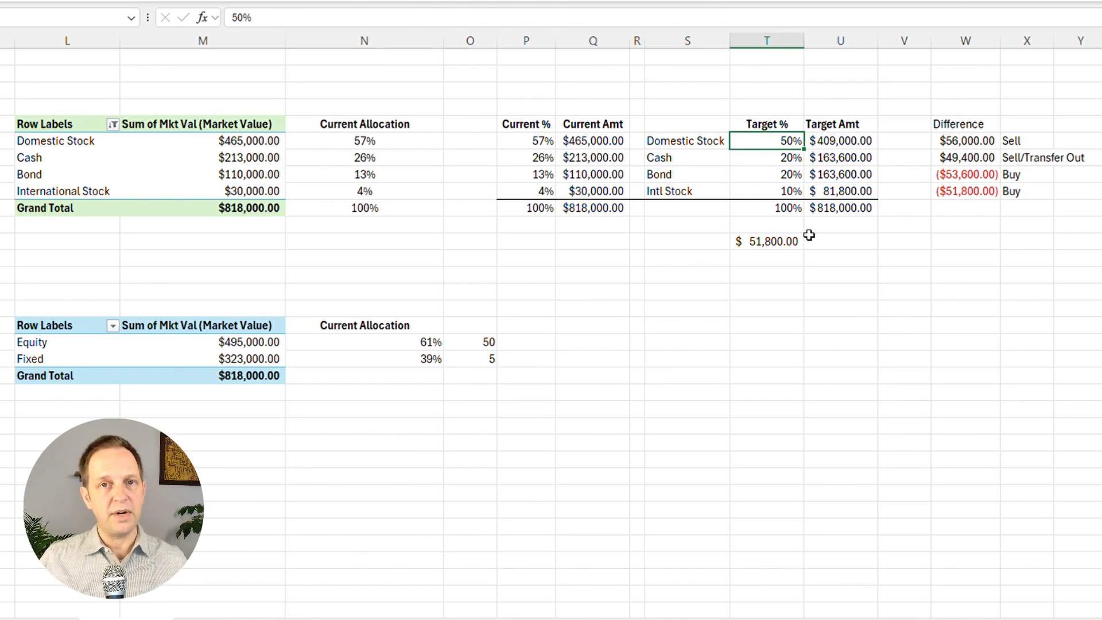
{"action": "key", "text": "Down"}
{"action": "key", "text": "Down"}
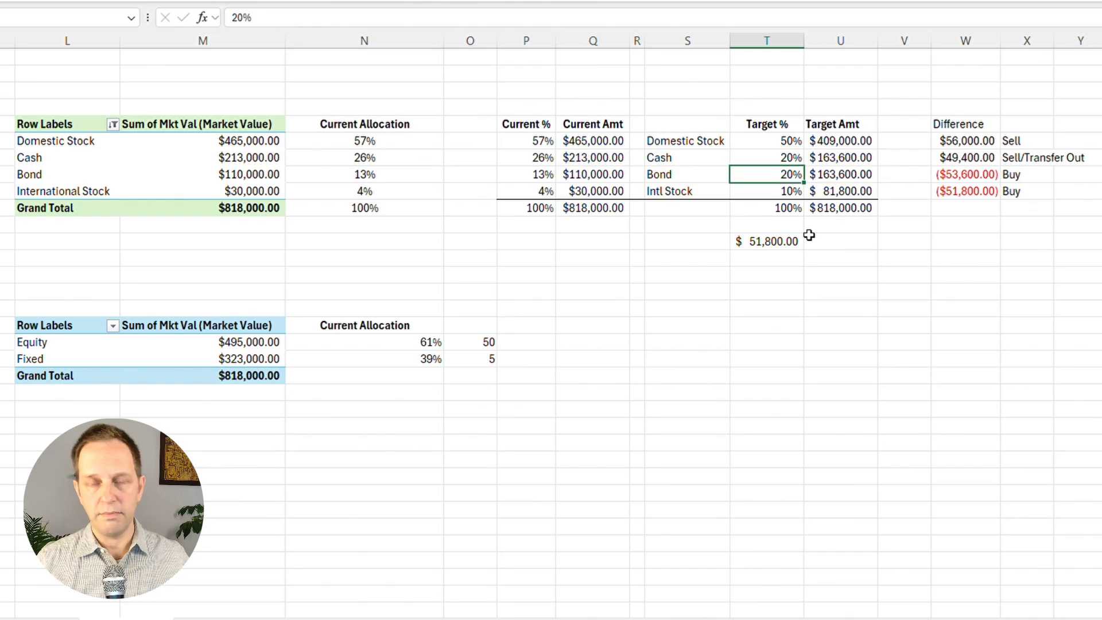
{"action": "key", "text": "Down"}
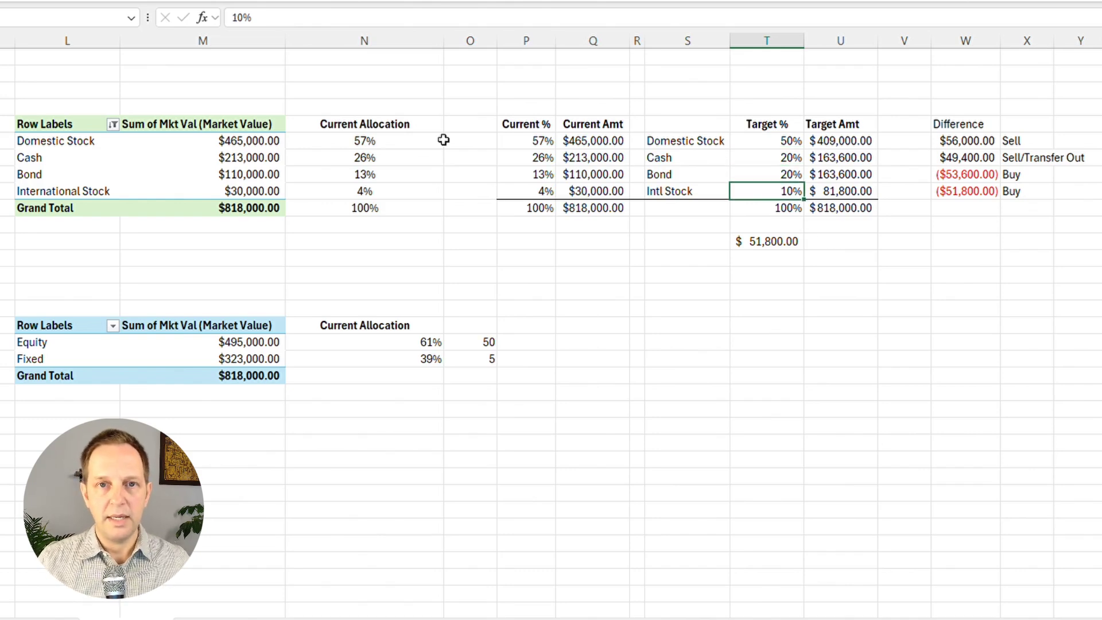
{"action": "key", "text": "Up"}
{"action": "key", "text": "Up"}
{"action": "key", "text": "Up"}
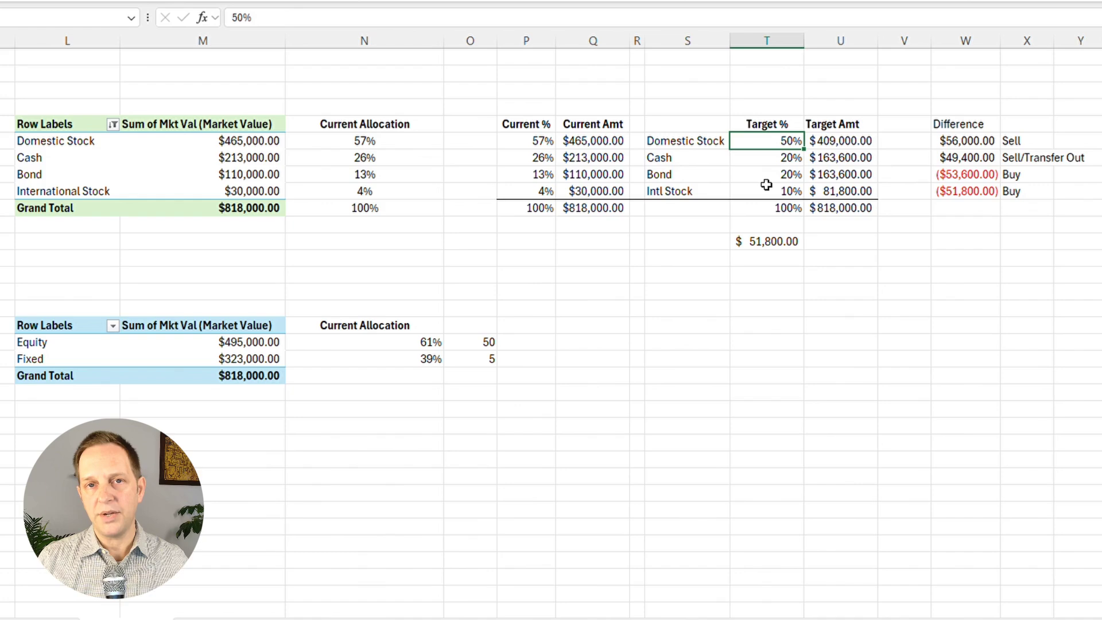
{"action": "key", "text": "Right"}
{"action": "key", "text": "Left"}
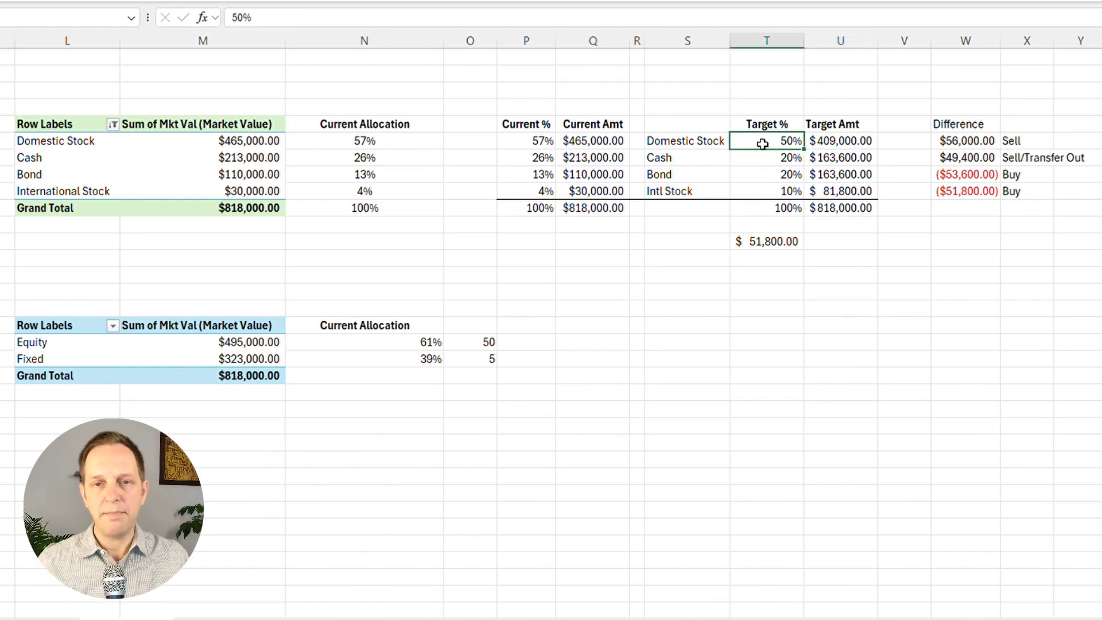
{"action": "left_click", "coordinate": [823, 142]}
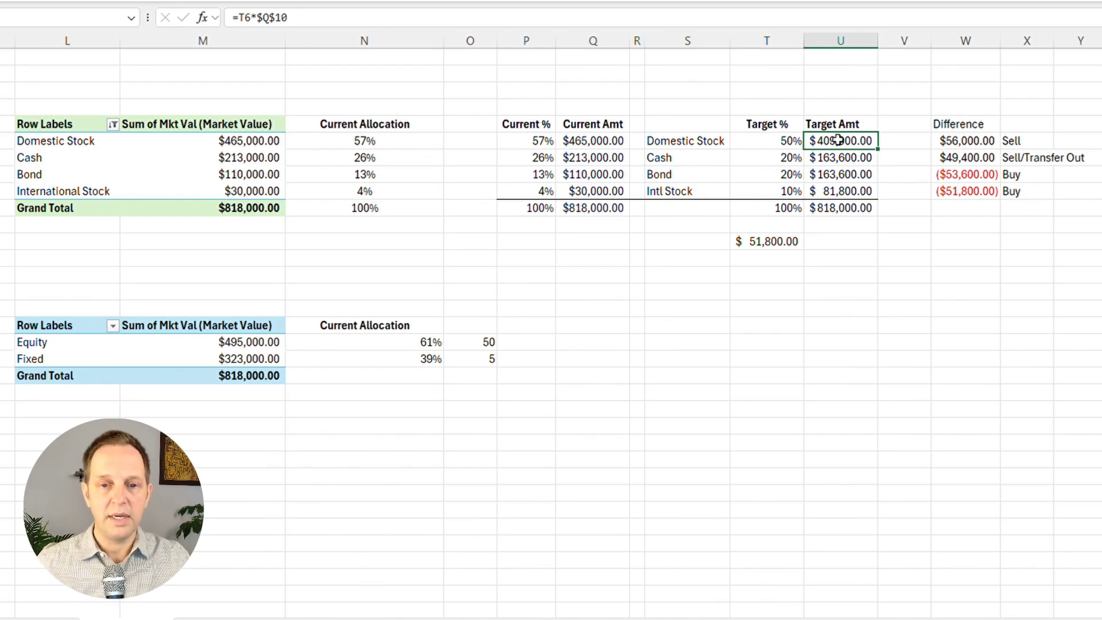
{"action": "left_click", "coordinate": [825, 190]}
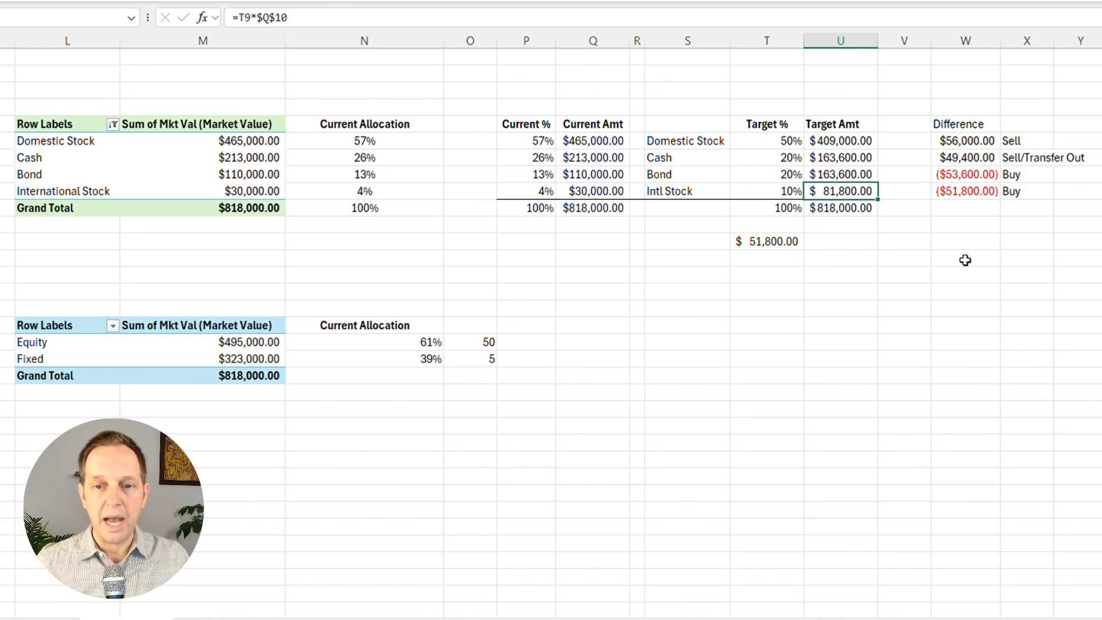
{"action": "left_click", "coordinate": [944, 149]}
{"action": "type", "text": "="}
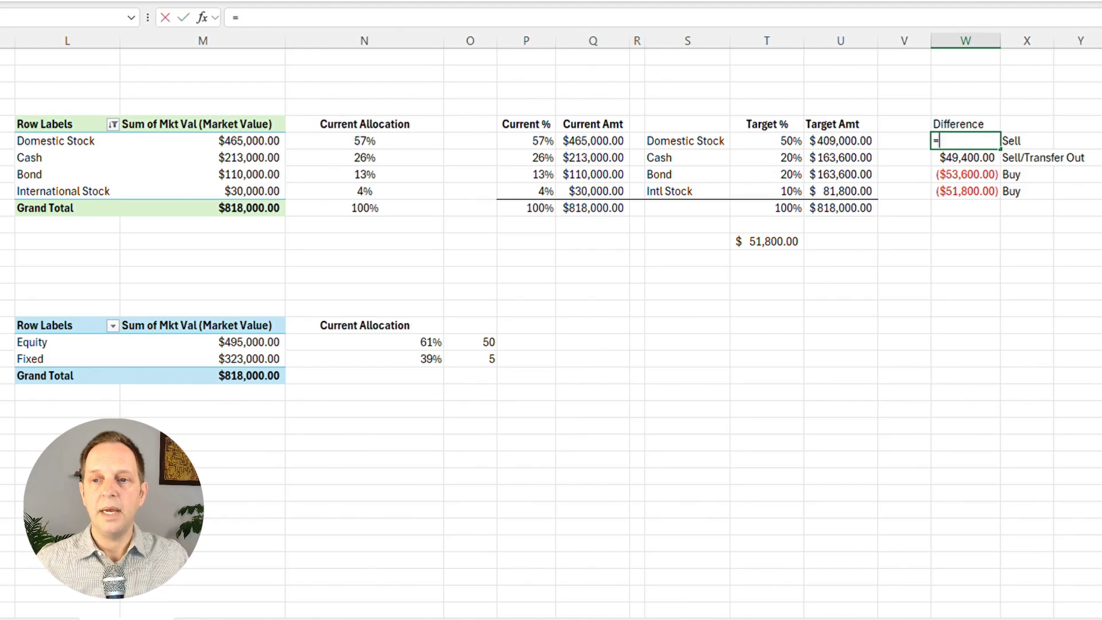
{"action": "key", "text": "Left"}
{"action": "key", "text": "Left"}
{"action": "key", "text": "Left"}
{"action": "key", "text": "Escape"}
Step: Examine the Difference formulas and matching sell or transfer actions for Domestic Stock and Cash
{"action": "key", "text": "Down"}
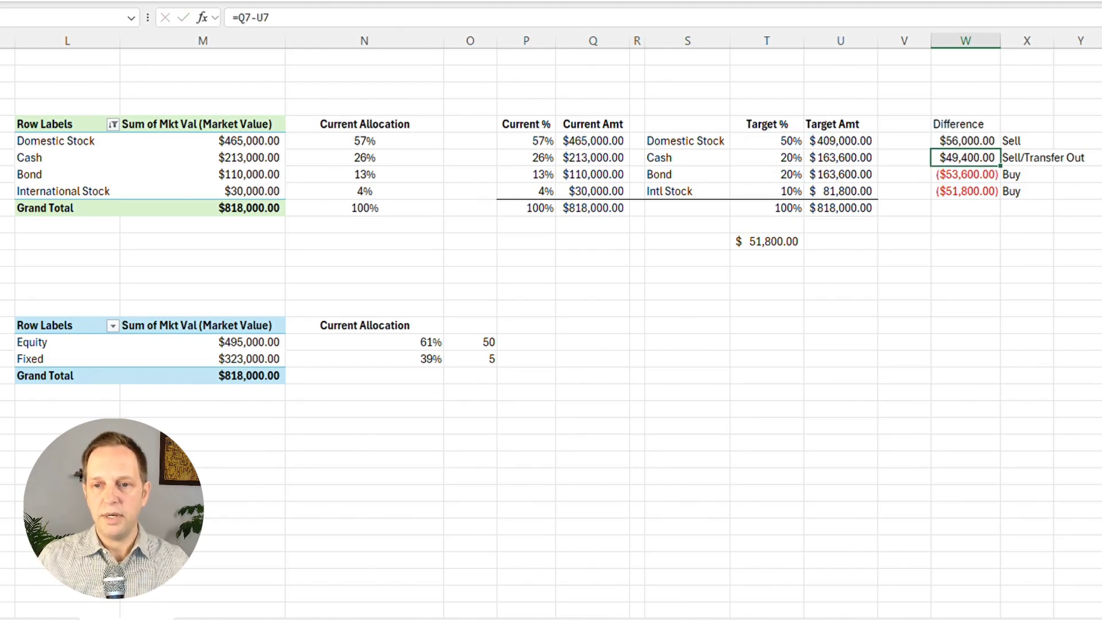
{"action": "key", "text": "Up"}
{"action": "key", "text": "Right"}
{"action": "key", "text": "Left"}
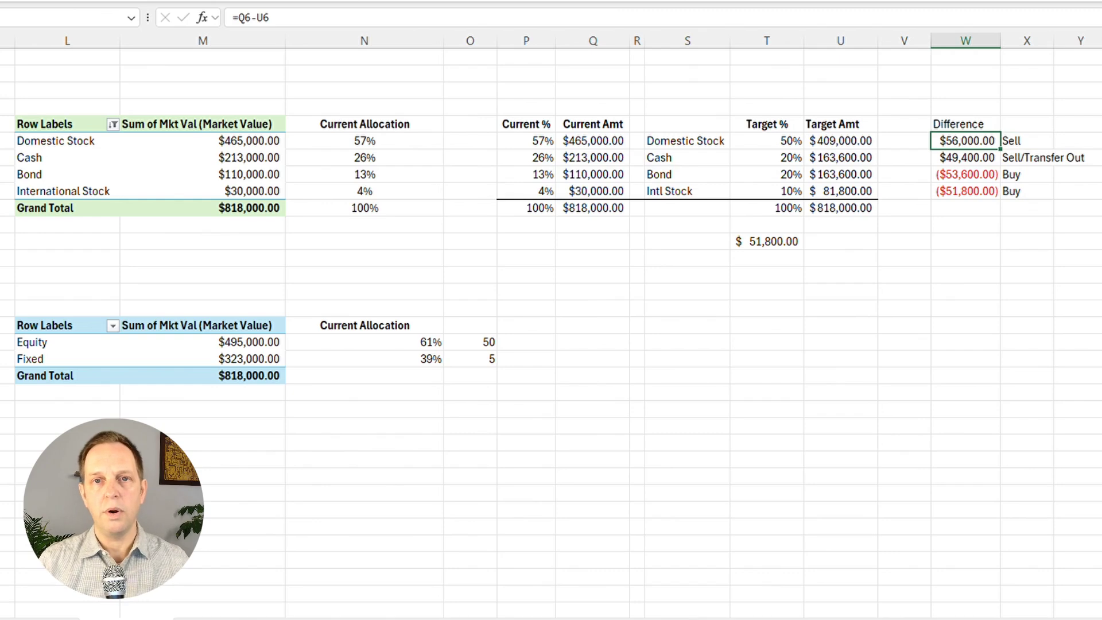
{"action": "key", "text": "Down"}
{"action": "key", "text": "Left"}
{"action": "key", "text": "Left"}
{"action": "key", "text": "Left"}
{"action": "key", "text": "Left"}
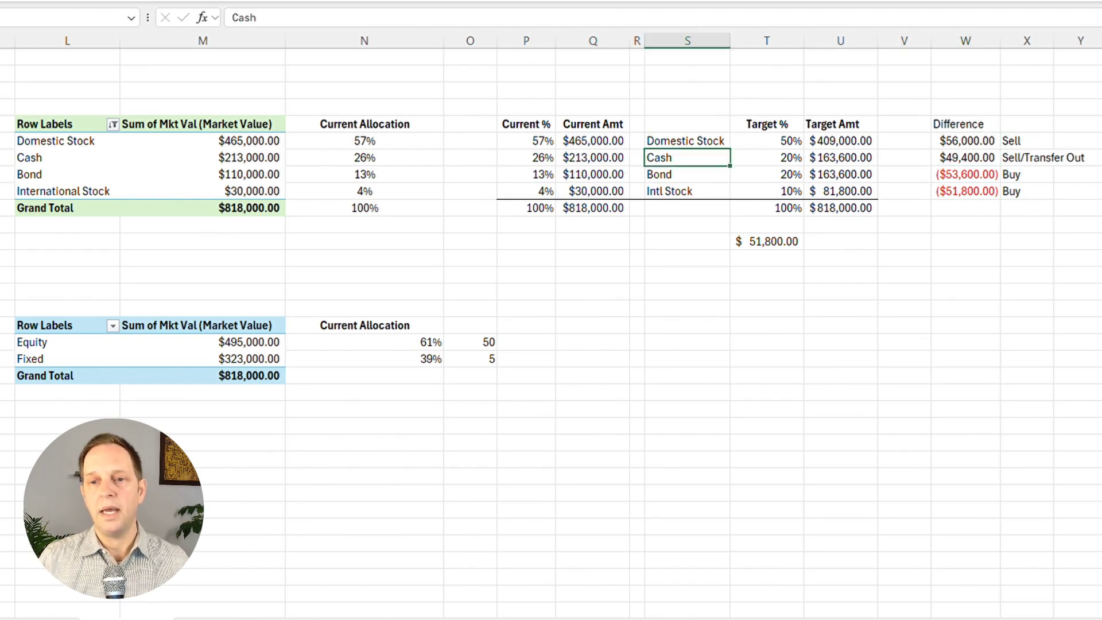
{"action": "key", "text": "Right"}
{"action": "key", "text": "Right"}
{"action": "key", "text": "Right"}
{"action": "key", "text": "Right"}
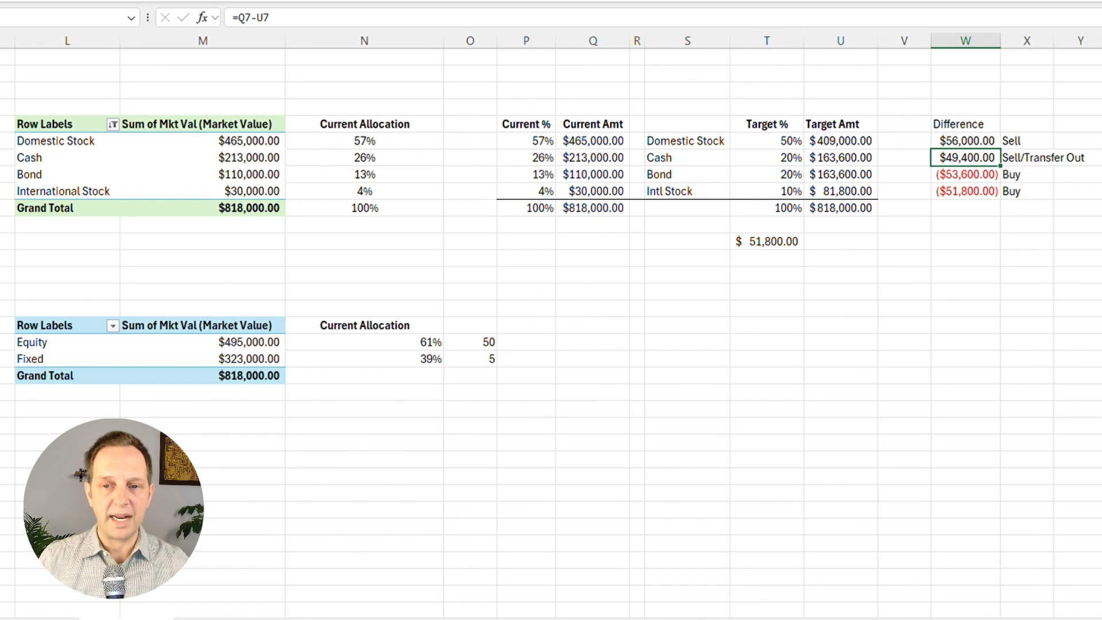
{"action": "key", "text": "Down"}
{"action": "key", "text": "Up"}
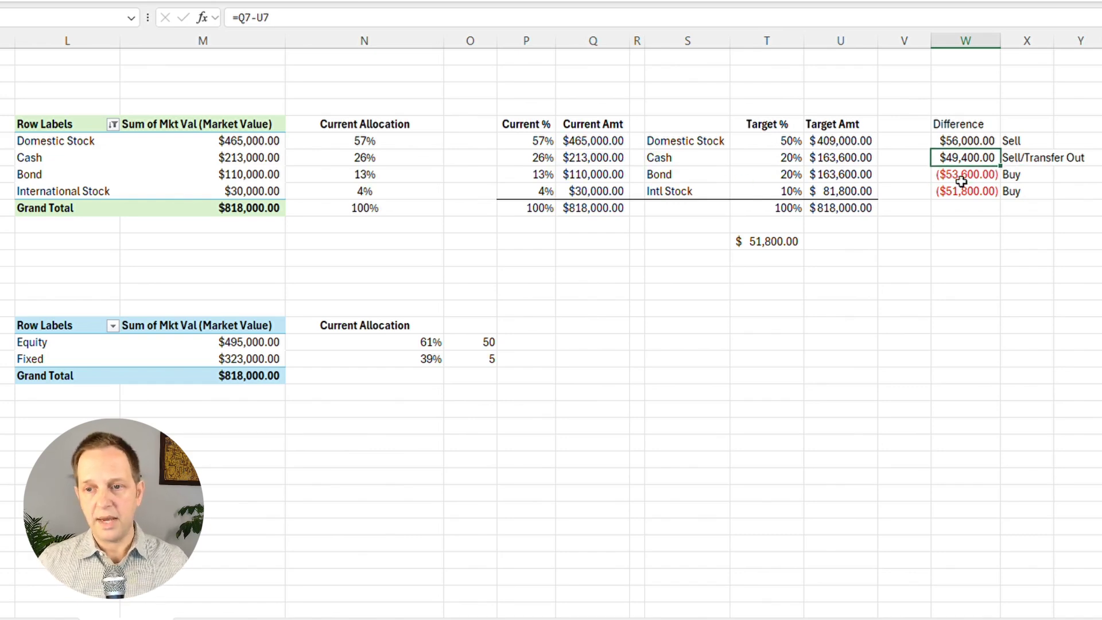
Step: Check the target amounts for Bond and Intl Stock and the Target % values of all four asset classes
{"action": "left_click", "coordinate": [838, 190]}
{"action": "left_click", "coordinate": [835, 179], "text": "shift"}
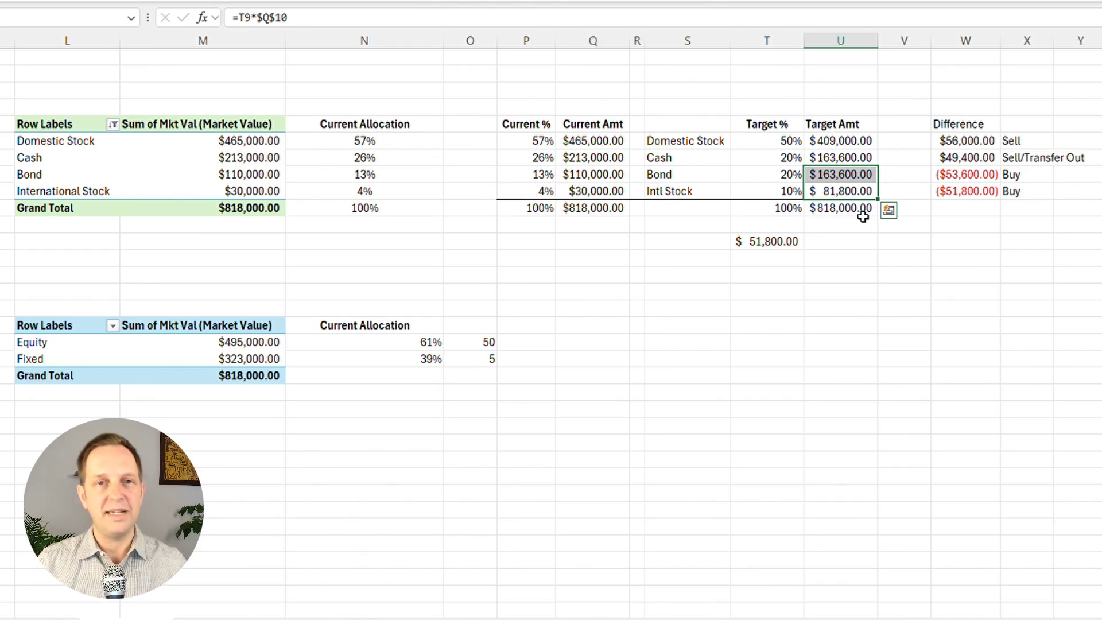
{"action": "left_click", "coordinate": [750, 142]}
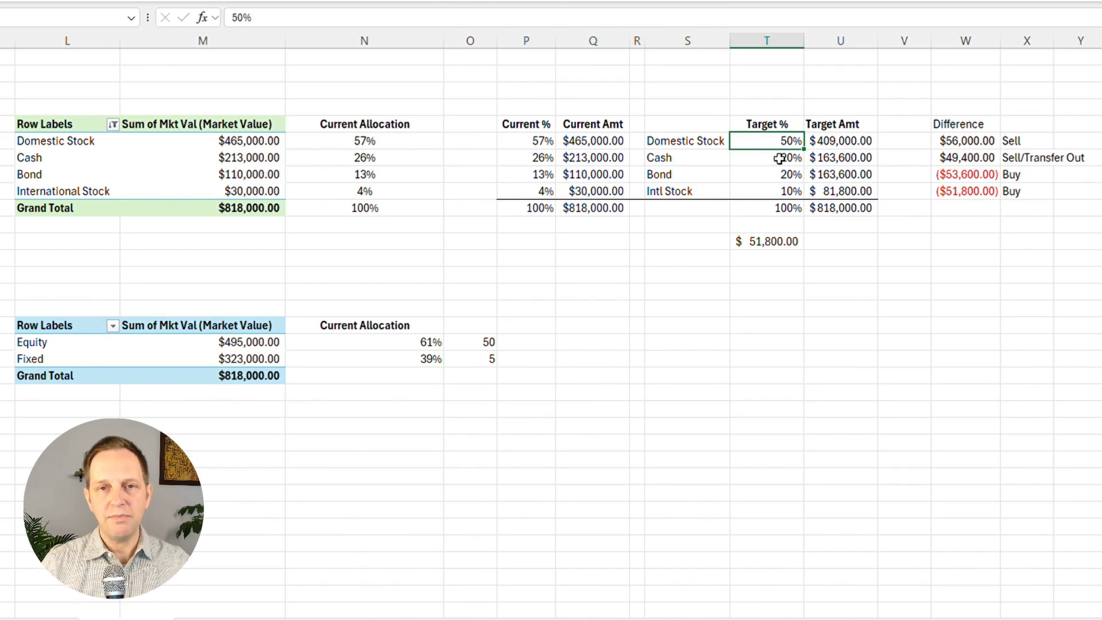
{"action": "left_click_drag", "start_coordinate": [775, 147], "coordinate": [776, 198]}
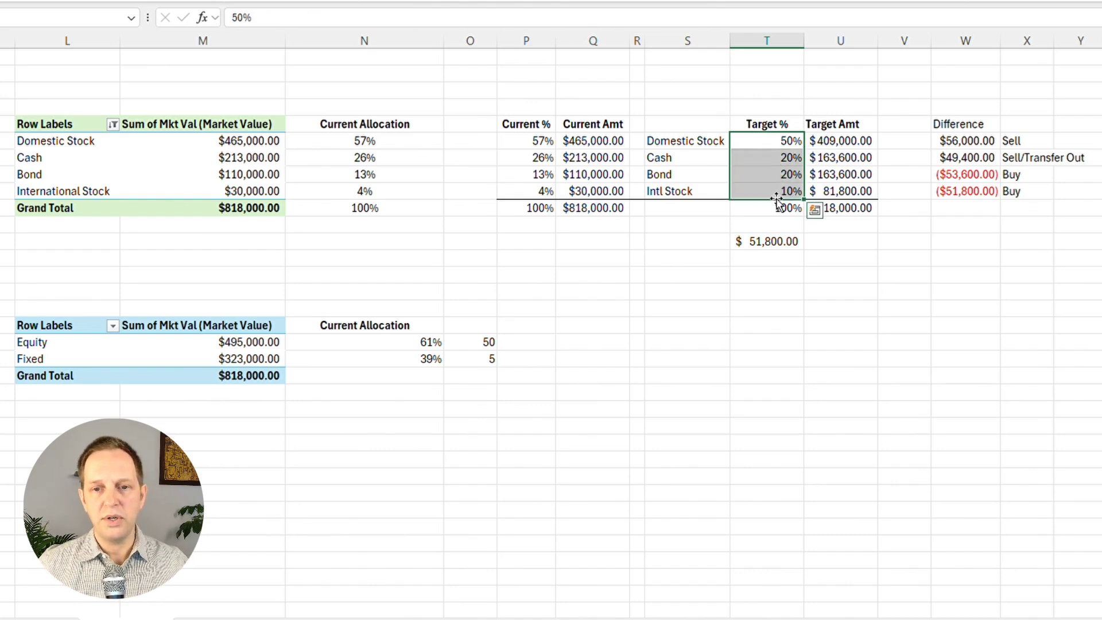
{"action": "left_click", "coordinate": [965, 224]}
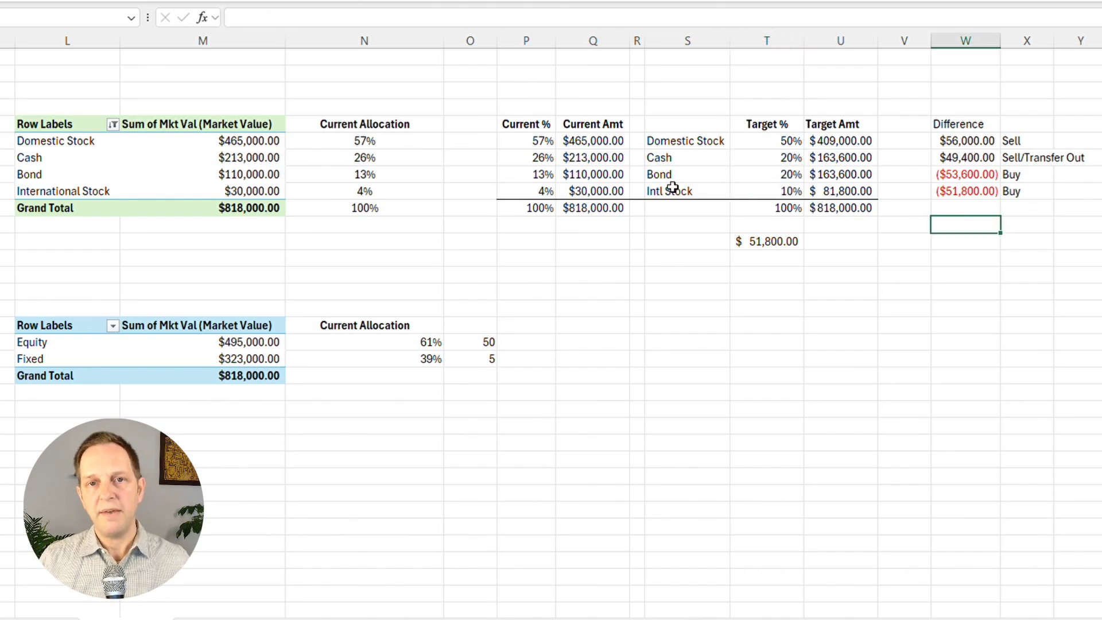
Step: Examine the Difference formulas and the matching sell, transfer or buy action for each asset class, from Domestic Stock down to Intl Stock
{"action": "key", "text": "Up"}
{"action": "key", "text": "Up"}
{"action": "key", "text": "Up"}
{"action": "key", "text": "Up"}
{"action": "key", "text": "Up"}
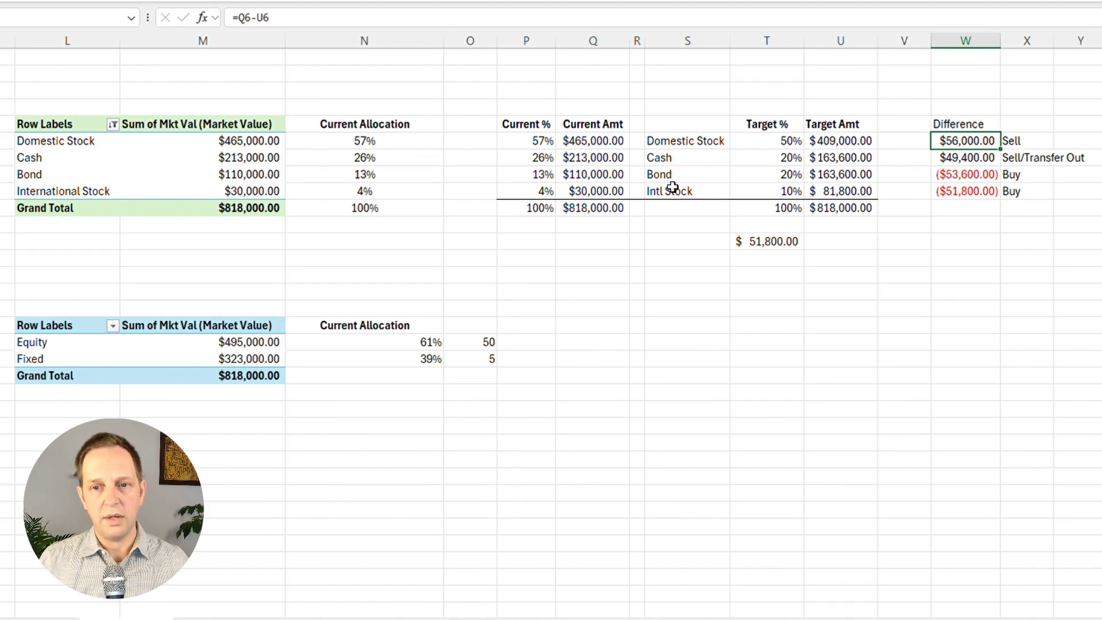
{"action": "key", "text": "Down"}
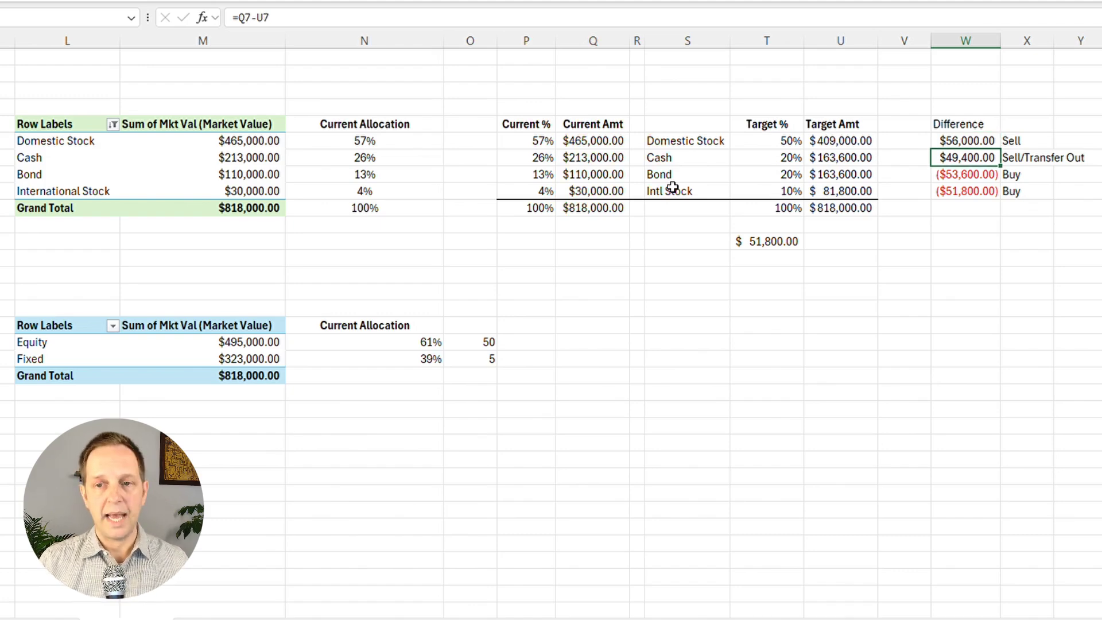
{"action": "key", "text": "Down"}
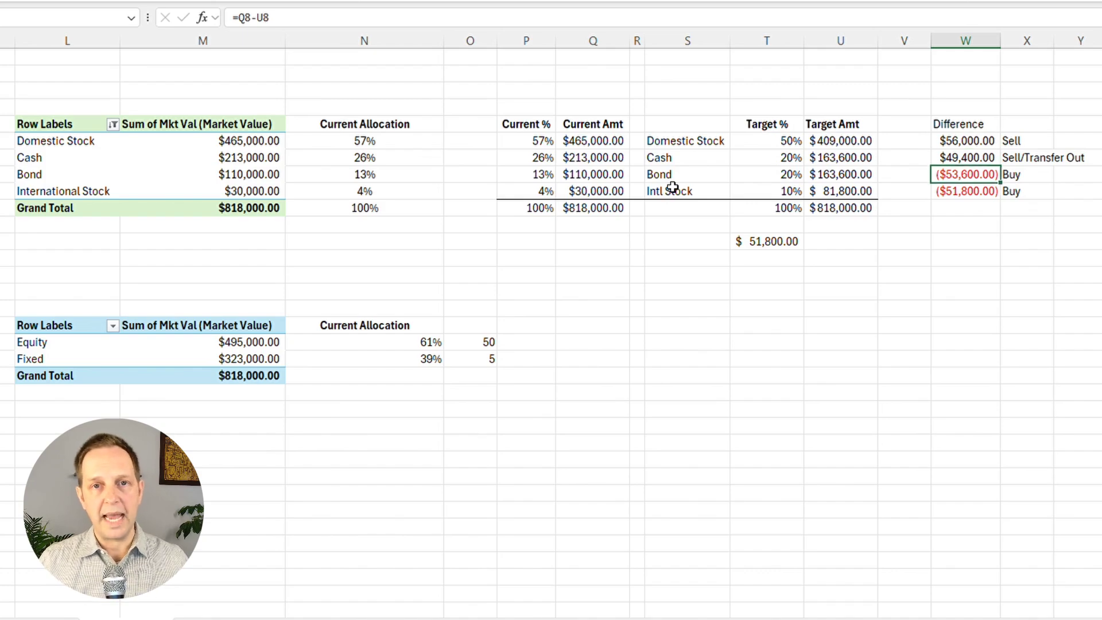
{"action": "key", "text": "Down"}
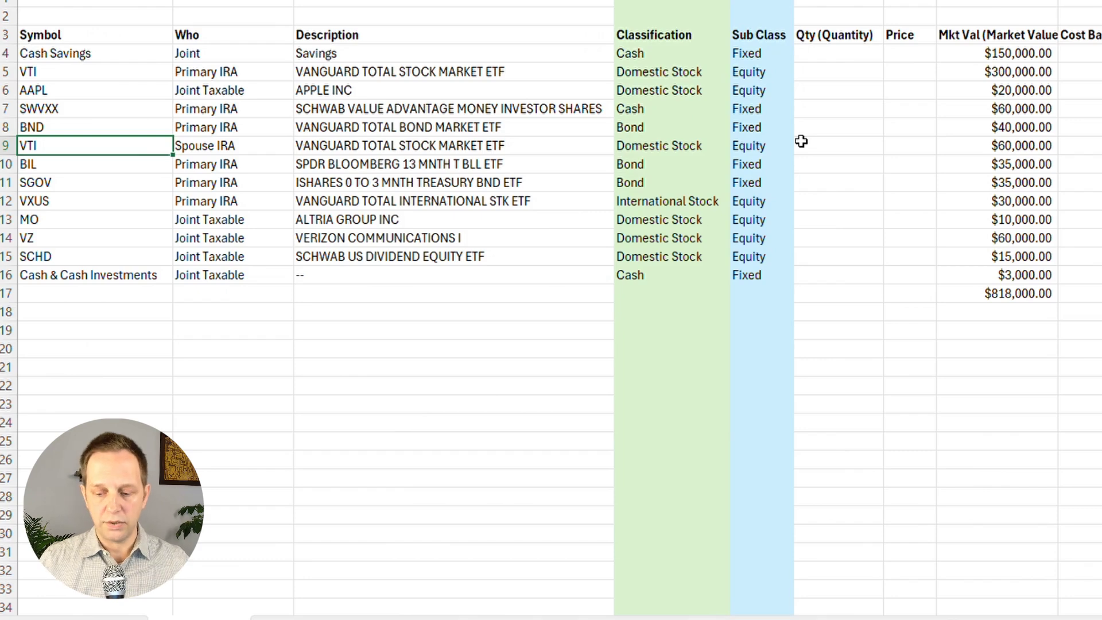
Step: In the holdings list, examine which account holds VXUS and its fund description
{"action": "key", "text": "Down"}
{"action": "key", "text": "Down"}
{"action": "key", "text": "Down"}
{"action": "key", "text": "Right"}
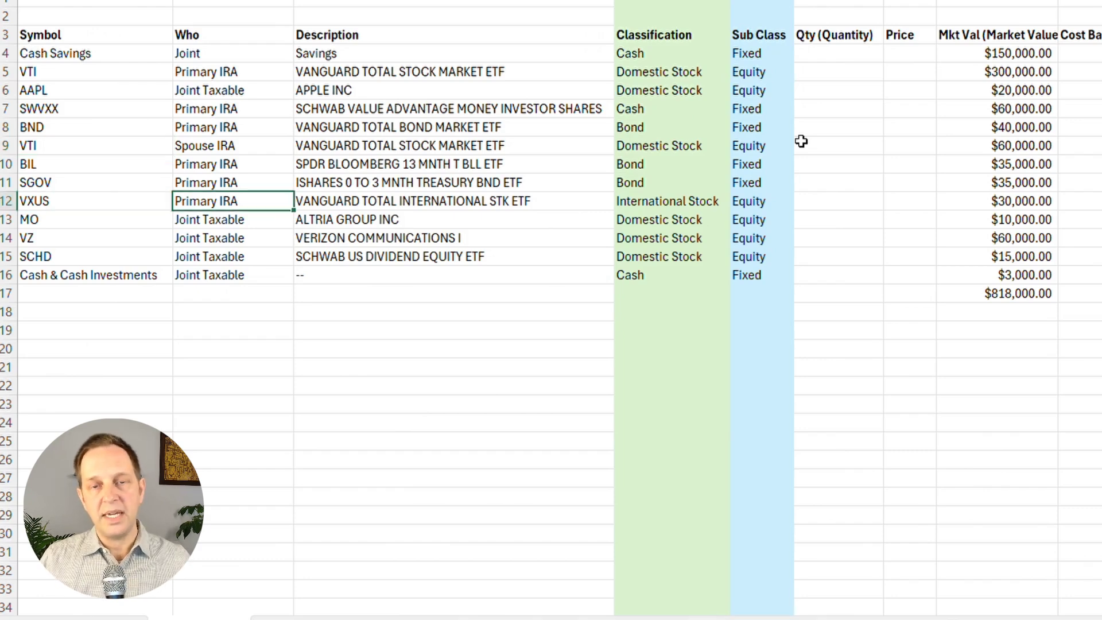
{"action": "key", "text": "Right"}
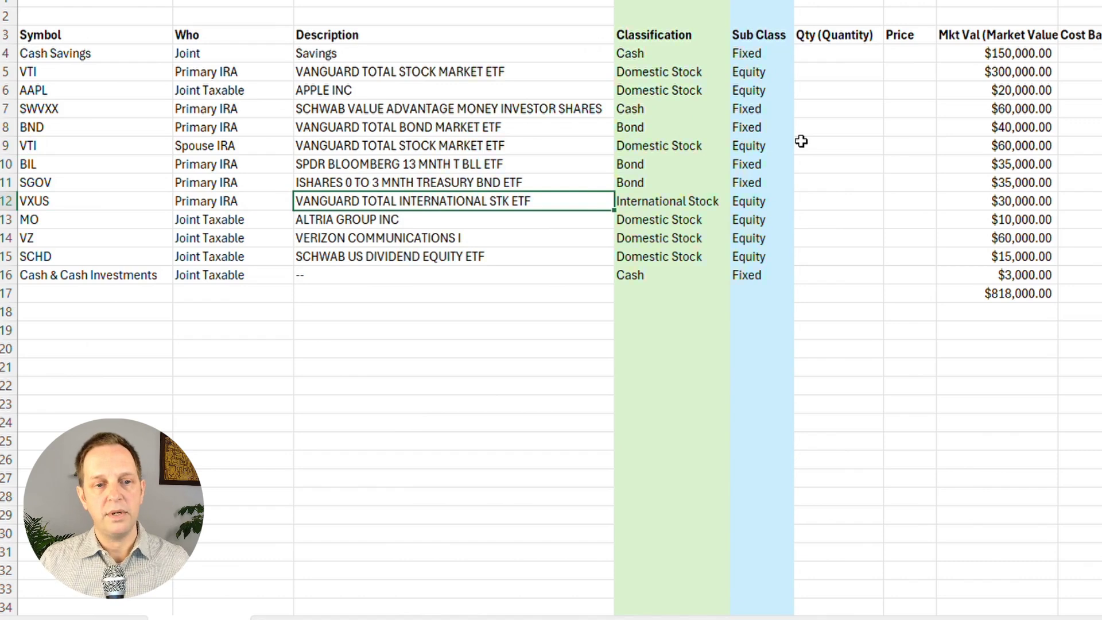
{"action": "key", "text": "Left"}
{"action": "key", "text": "Left"}
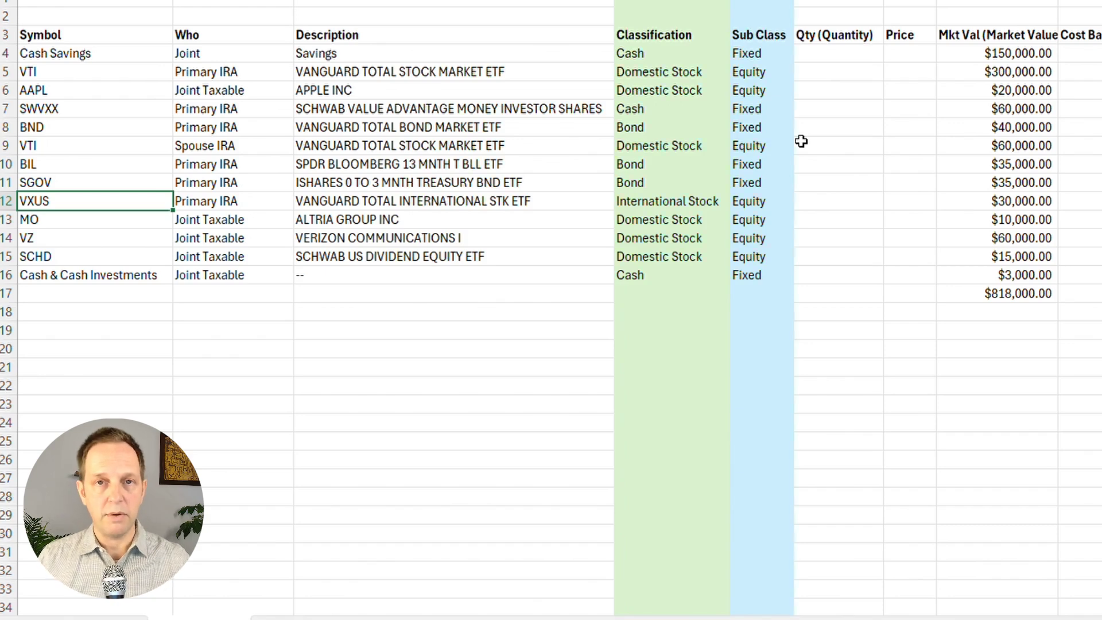
Step: Check the Primary IRA's VTI holding and the AAPL holding as candidates for the rebalancing trades
{"action": "key", "text": "Up"}
{"action": "key", "text": "Up"}
{"action": "key", "text": "Up"}
{"action": "key", "text": "Up"}
{"action": "key", "text": "Up"}
{"action": "key", "text": "Up"}
{"action": "key", "text": "Up"}
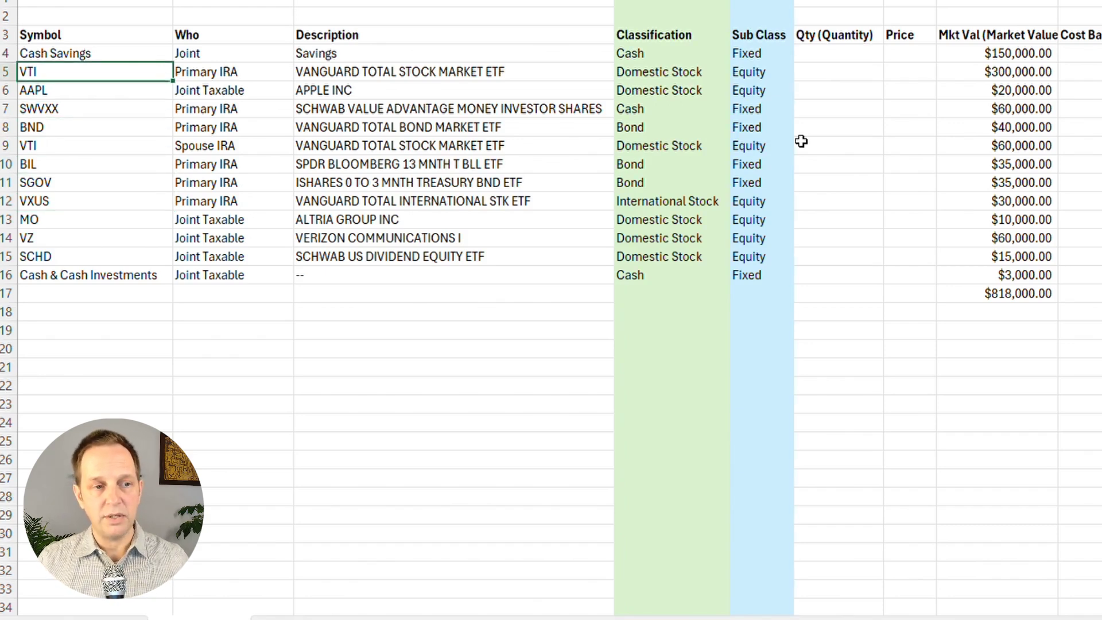
{"action": "key", "text": "Down"}
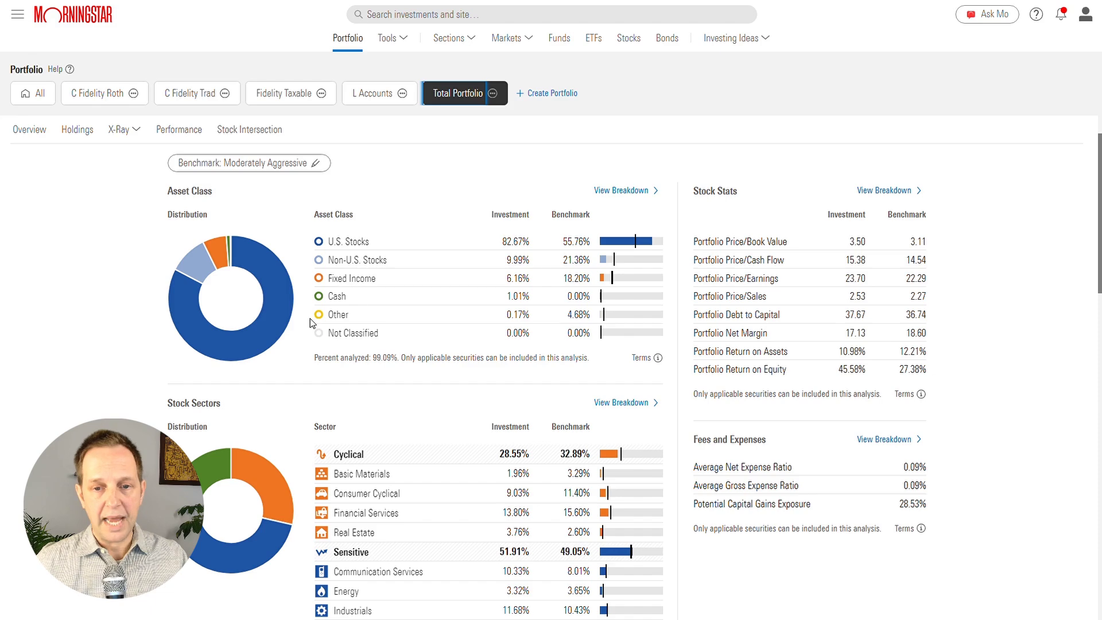
Step: Switch to Morningstar and review the Total Portfolio's asset class, stock sector and world region breakdowns against the benchmark
{"action": "scroll", "coordinate": [312, 325], "scroll_direction": "down", "scroll_amount": 5}
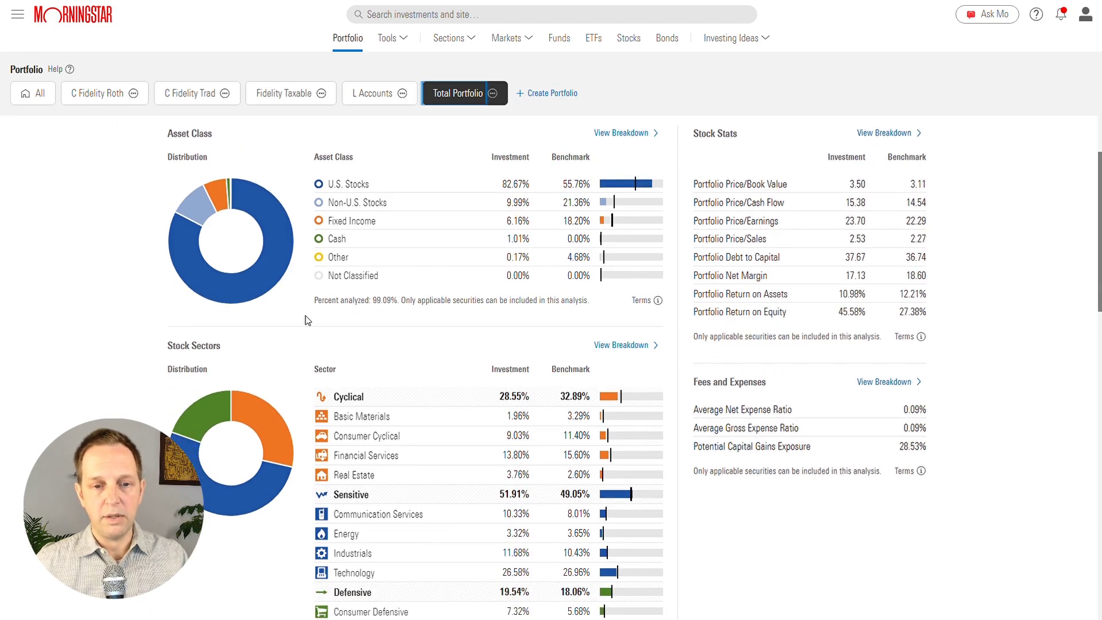
{"action": "scroll", "coordinate": [317, 330], "scroll_direction": "down", "scroll_amount": 2}
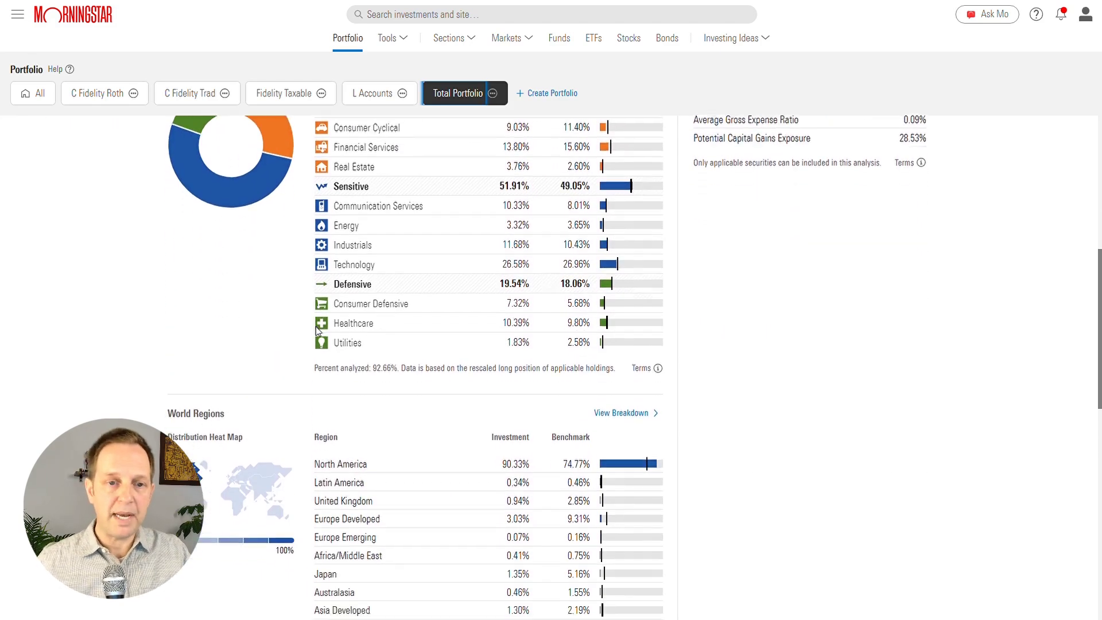
{"action": "scroll", "coordinate": [344, 448], "scroll_direction": "up", "scroll_amount": 2}
{"action": "scroll", "coordinate": [345, 448], "scroll_direction": "up", "scroll_amount": 4}
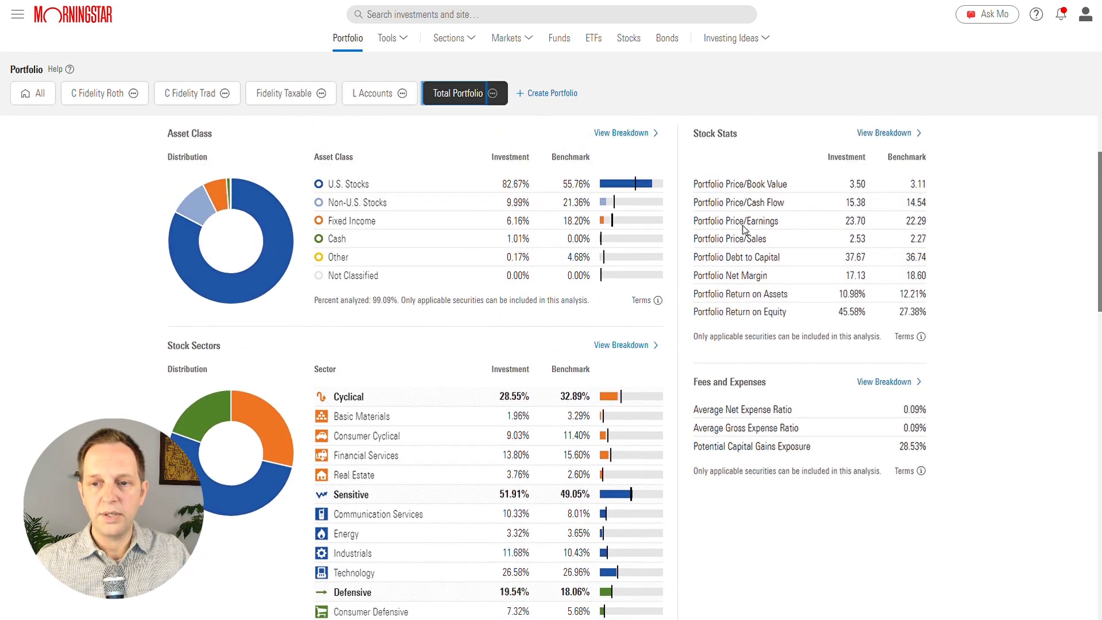
{"action": "scroll", "coordinate": [247, 258], "scroll_direction": "up", "scroll_amount": 1}
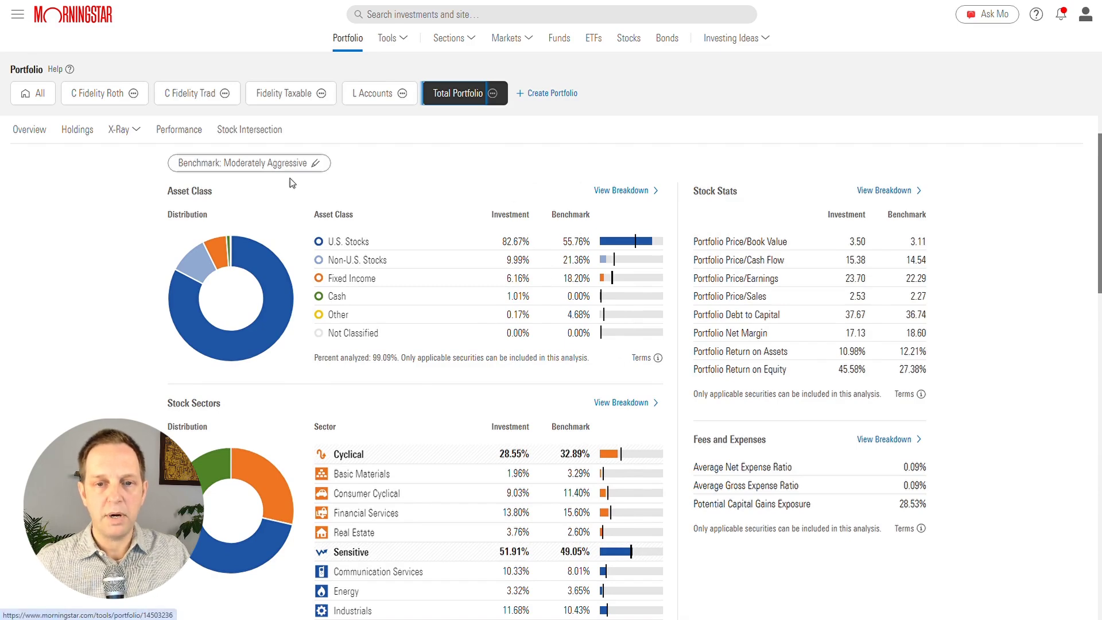
Step: Review the benchmark options for the Total Portfolio and set its benchmark to Aggressive
{"action": "left_click", "coordinate": [270, 163]}
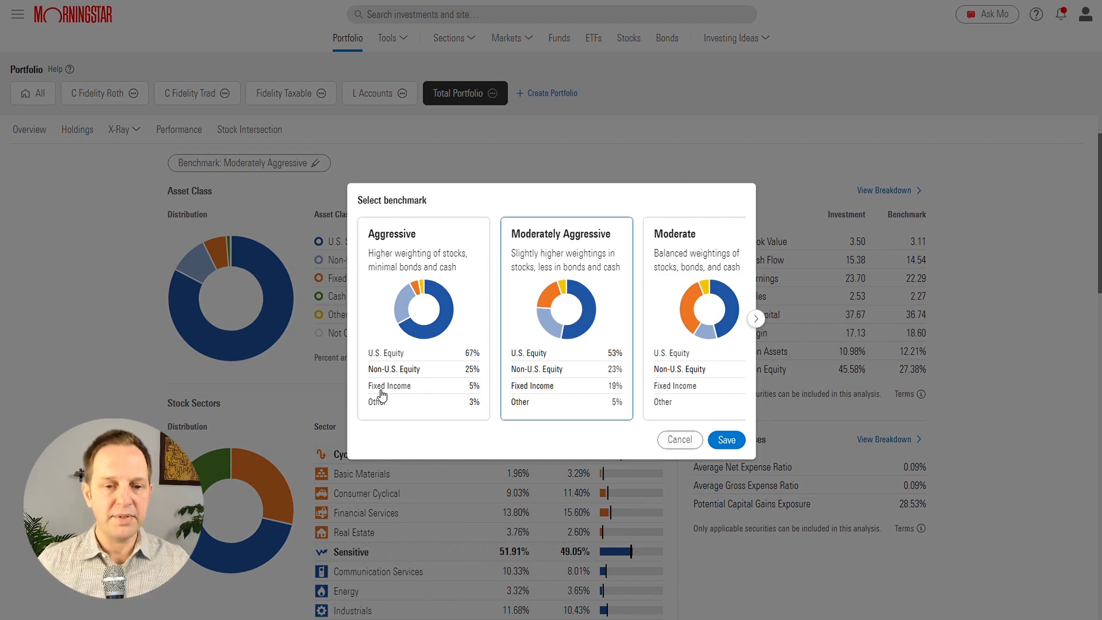
{"action": "left_click", "coordinate": [82, 243]}
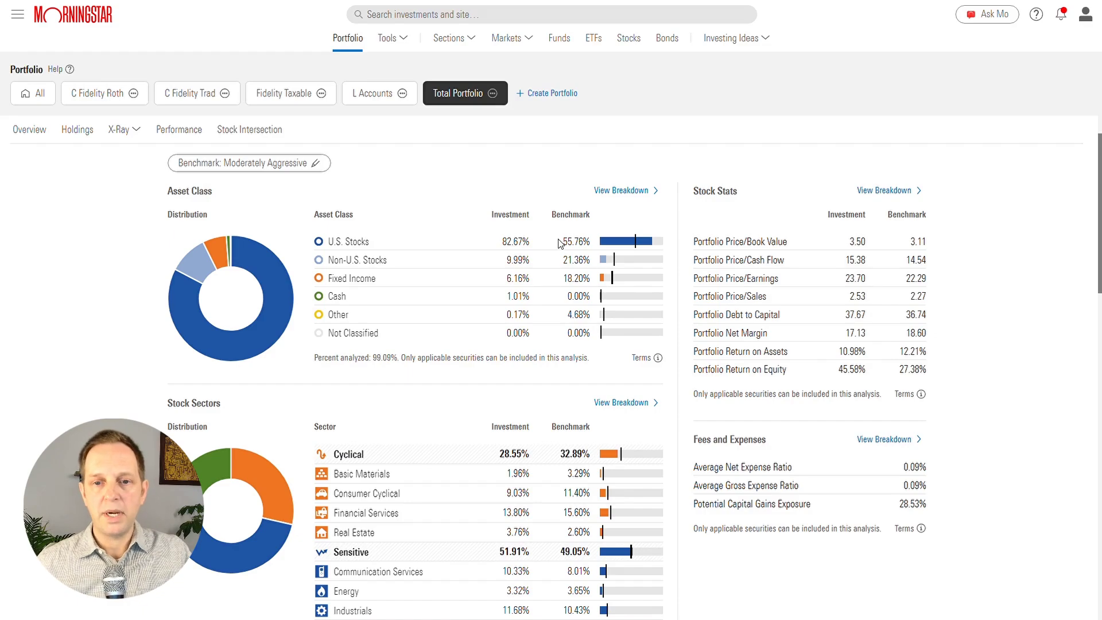
{"action": "left_click", "coordinate": [311, 164]}
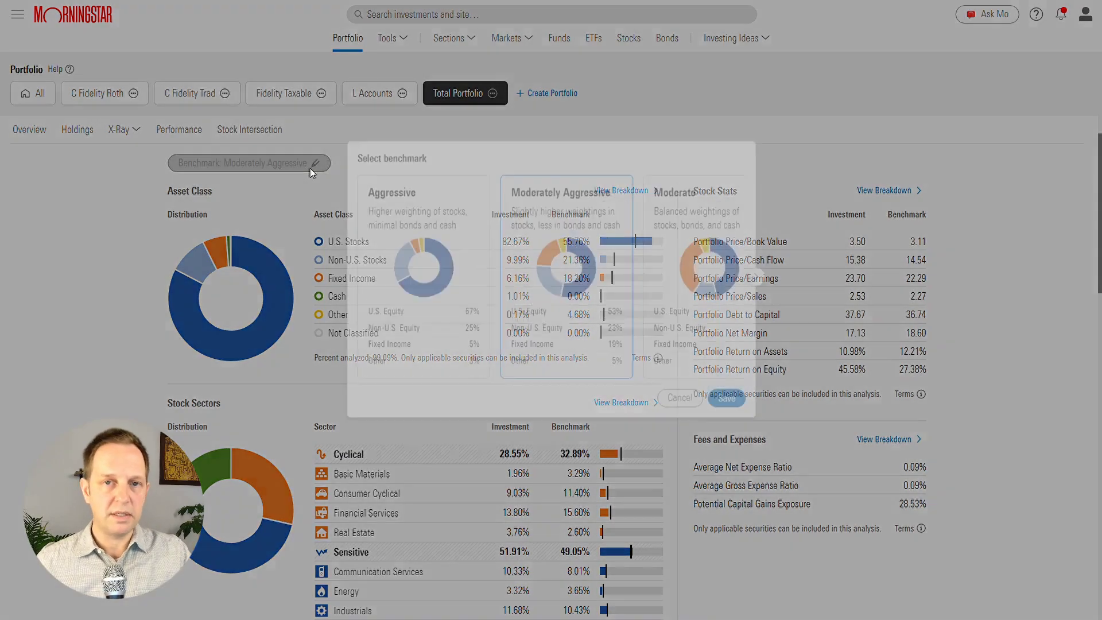
{"action": "left_click", "coordinate": [404, 276]}
{"action": "left_click", "coordinate": [717, 441]}
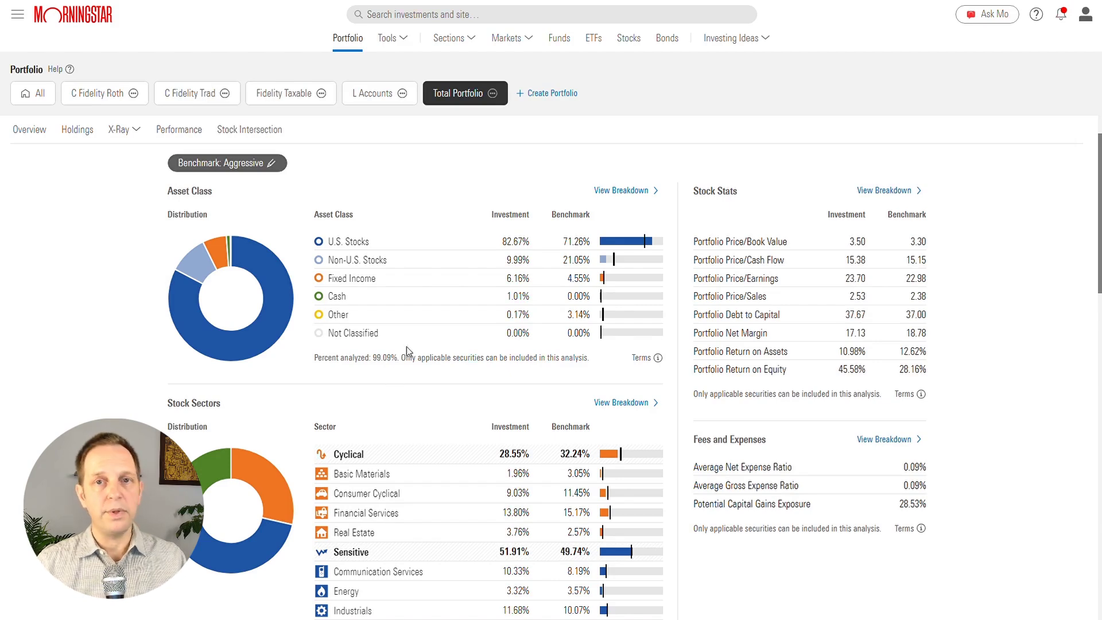
Step: Check the Fixed Income and Non-U.S. Stocks shares against the benchmark, and look over the X-Ray analysis views available for Total Portfolio
{"action": "left_click_drag", "start_coordinate": [326, 279], "coordinate": [378, 280]}
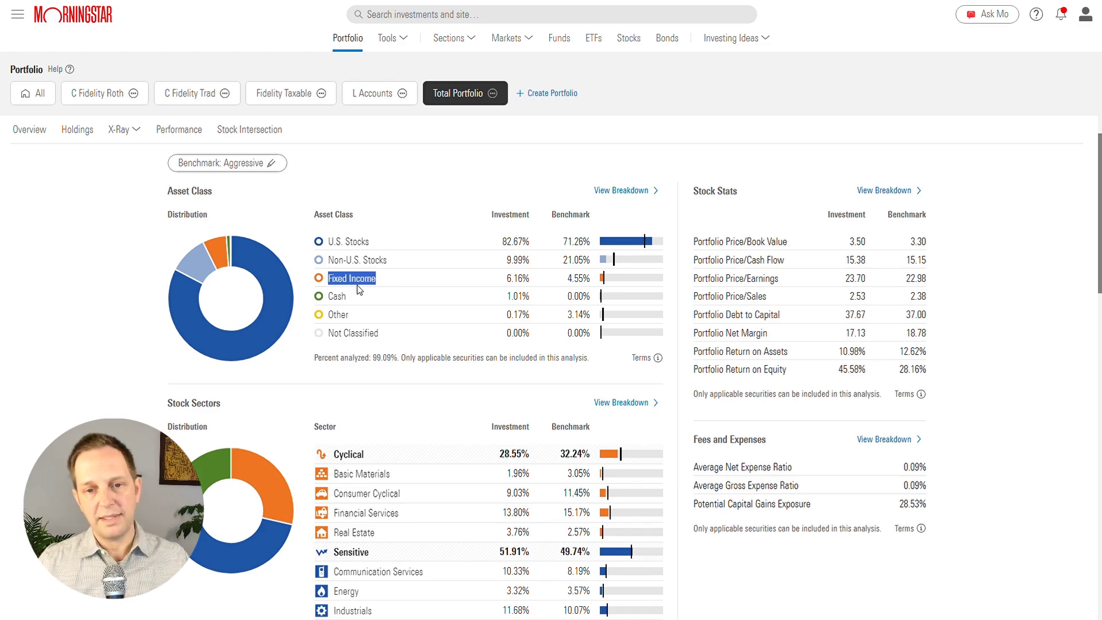
{"action": "left_click", "coordinate": [332, 261]}
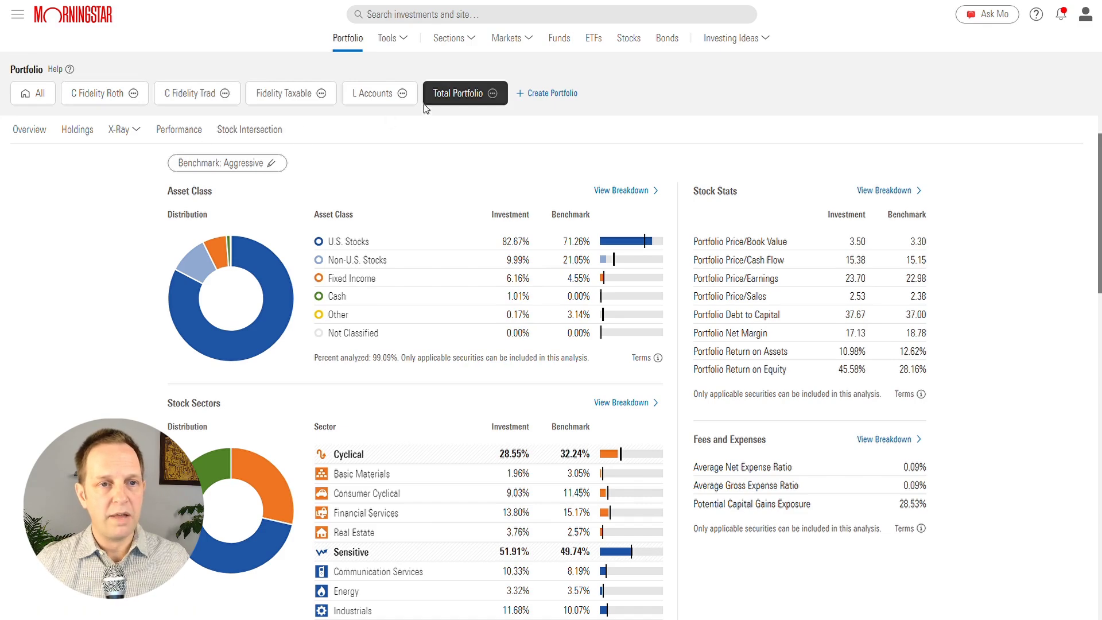
{"action": "left_click", "coordinate": [452, 95]}
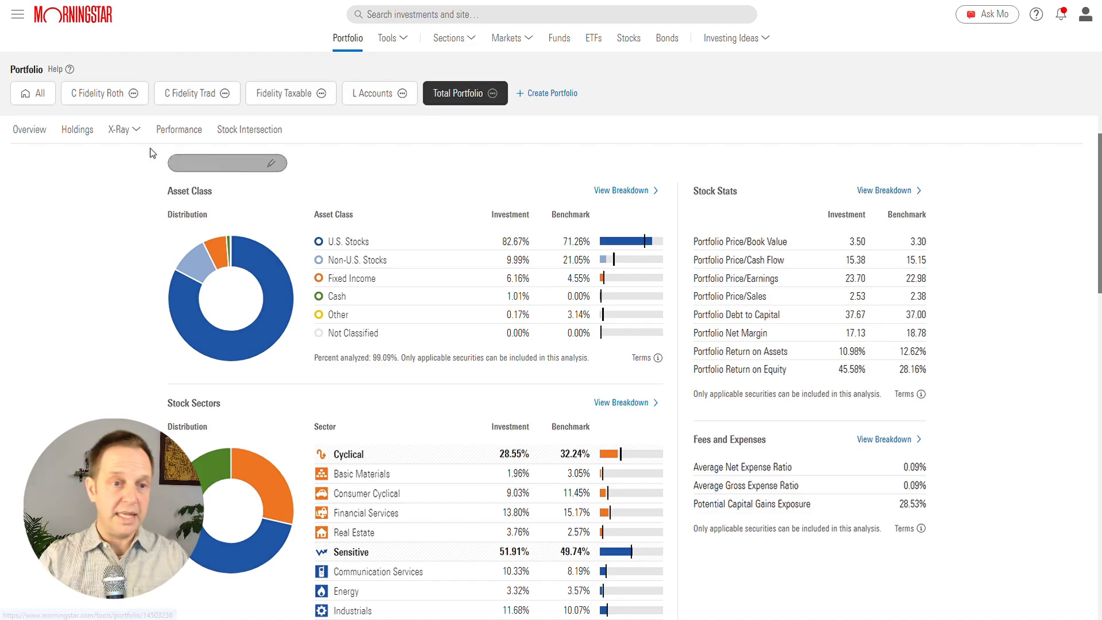
{"action": "left_click", "coordinate": [126, 132]}
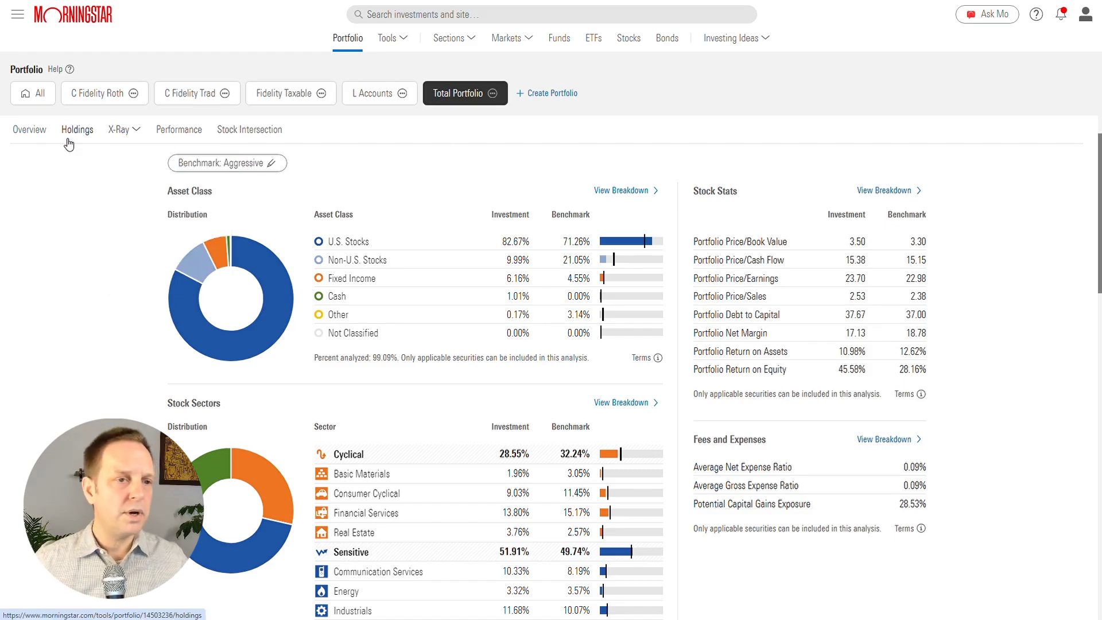
{"action": "left_click", "coordinate": [126, 137]}
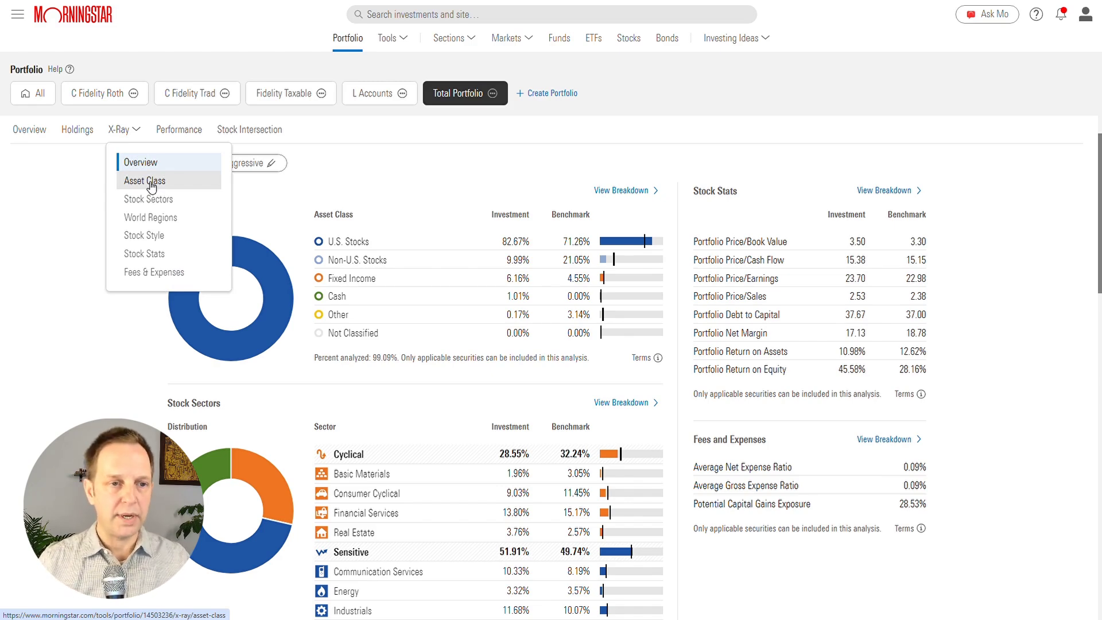
{"action": "left_click", "coordinate": [56, 204]}
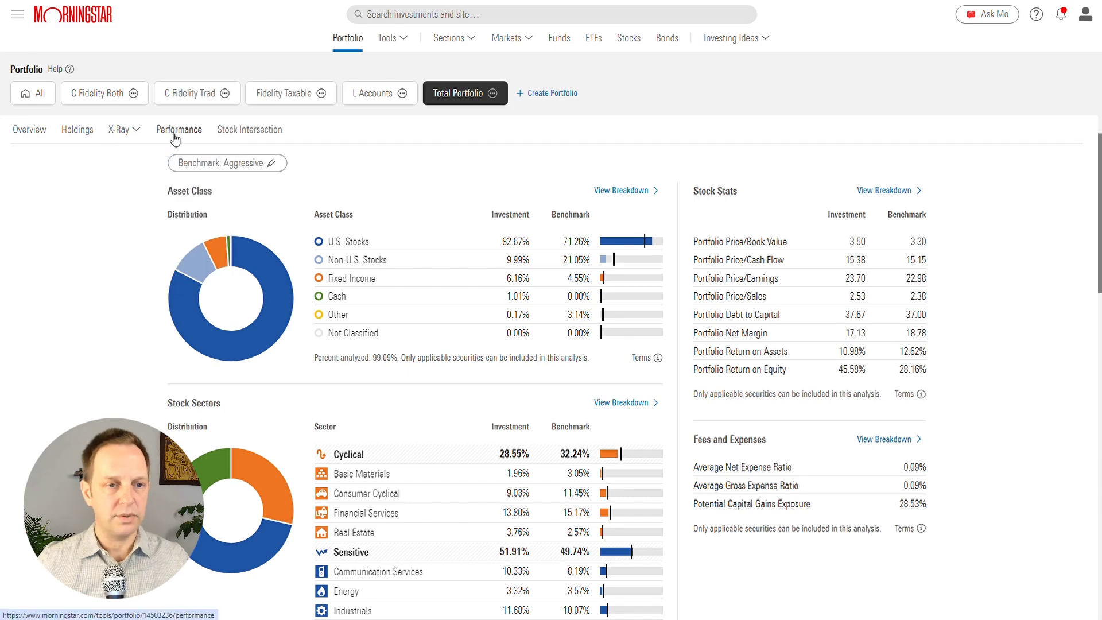
{"action": "left_click", "coordinate": [267, 136]}
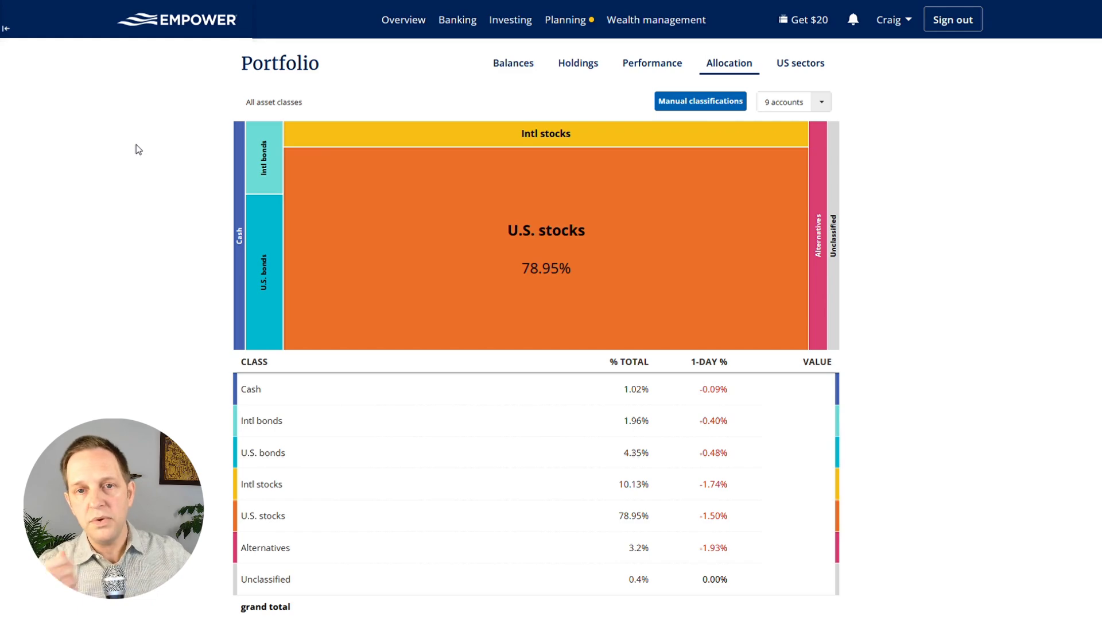
Step: Switch to Empower and view the investment portfolio's Allocation breakdown by asset class
{"action": "mouse_move", "coordinate": [510, 20]}
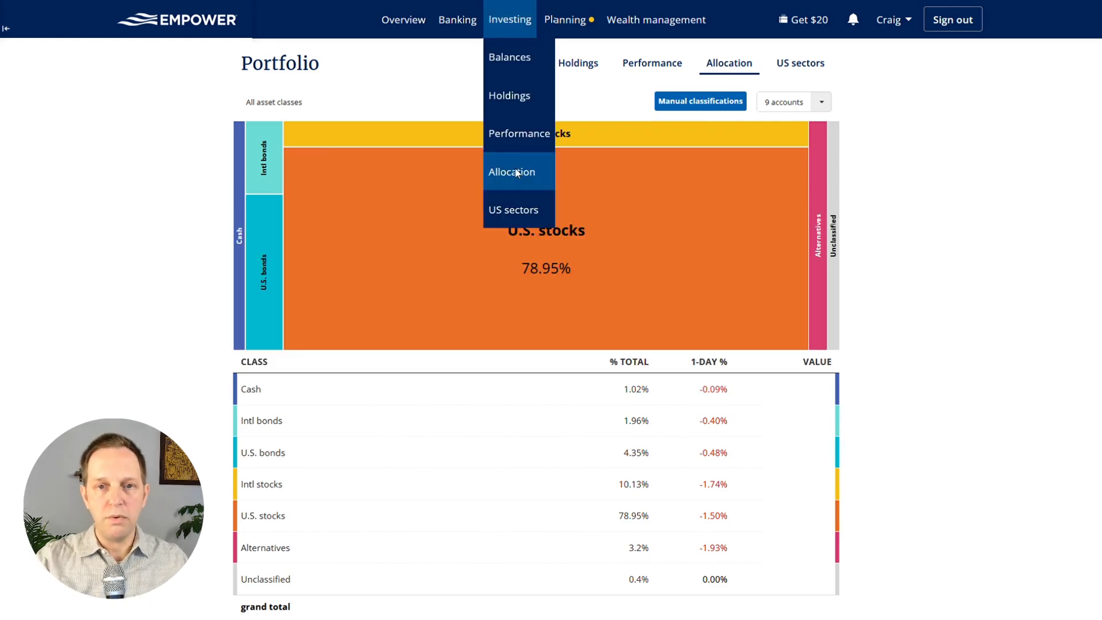
{"action": "left_click", "coordinate": [516, 173]}
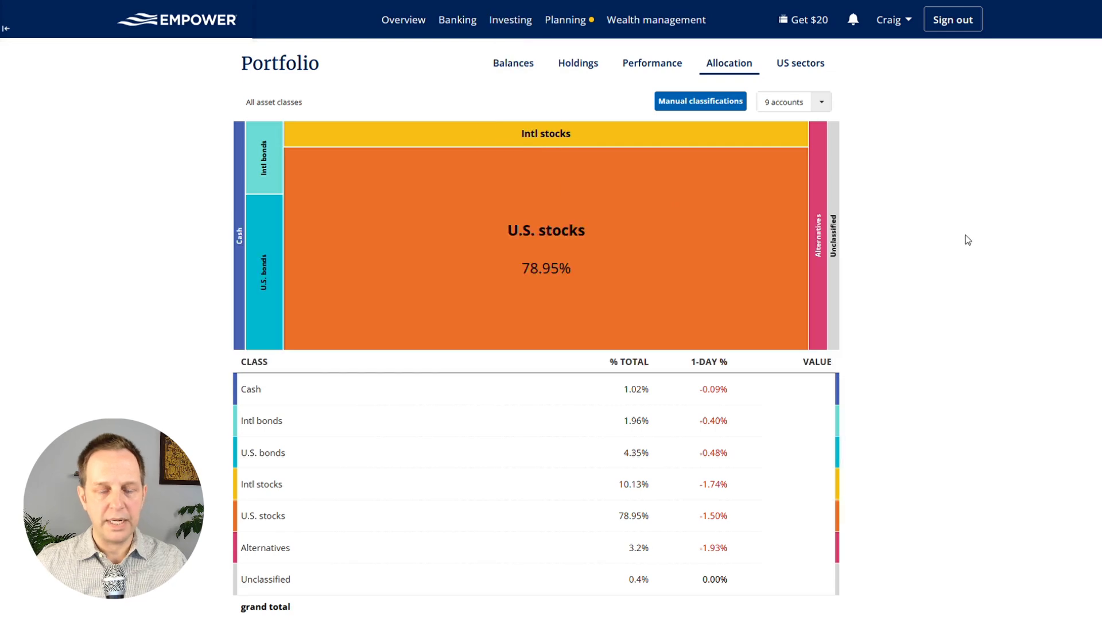